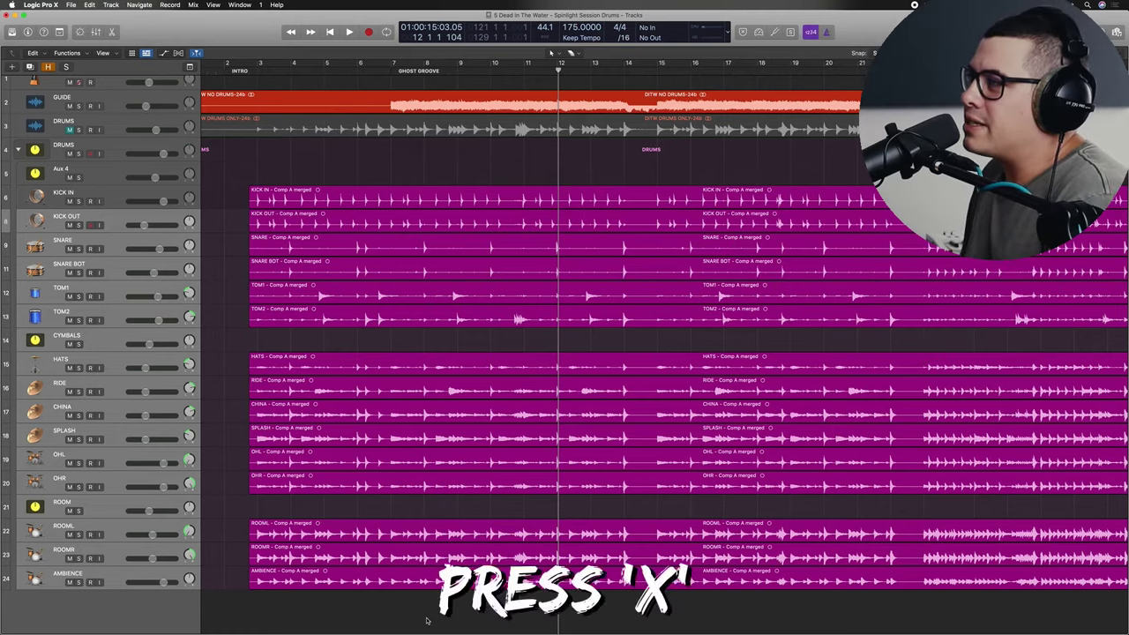
Step: In the Mixer, select the KICK IN through AMBIENCE channel strips and assign them to Group 1
key("x")
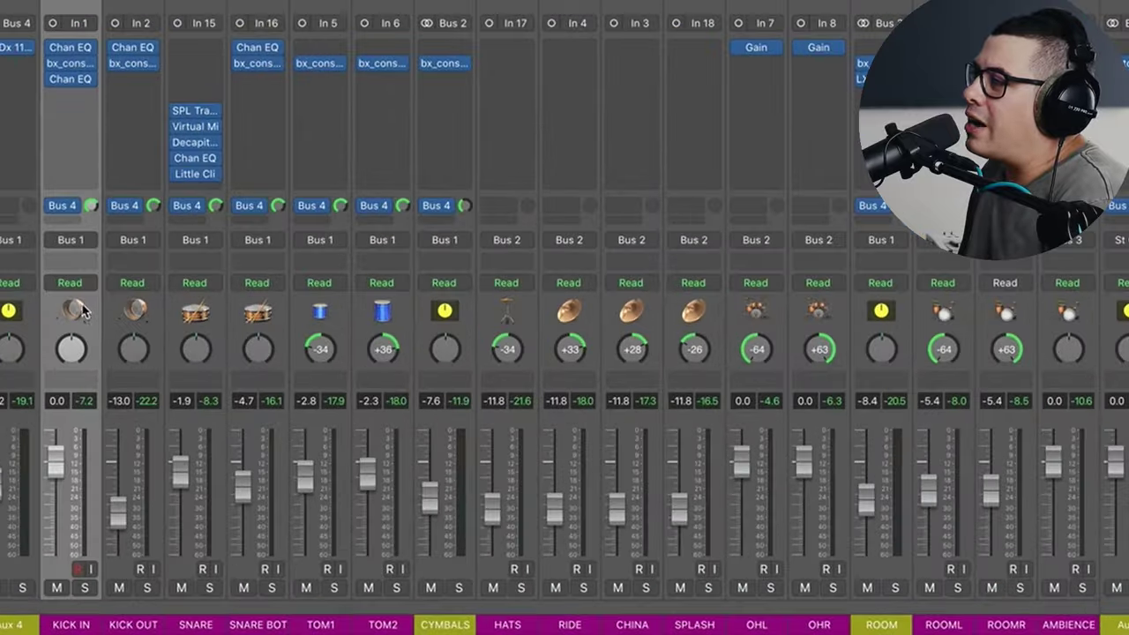
left_click_drag(209, 481, 337, 481)
left_click_drag(358, 313, 1068, 313)
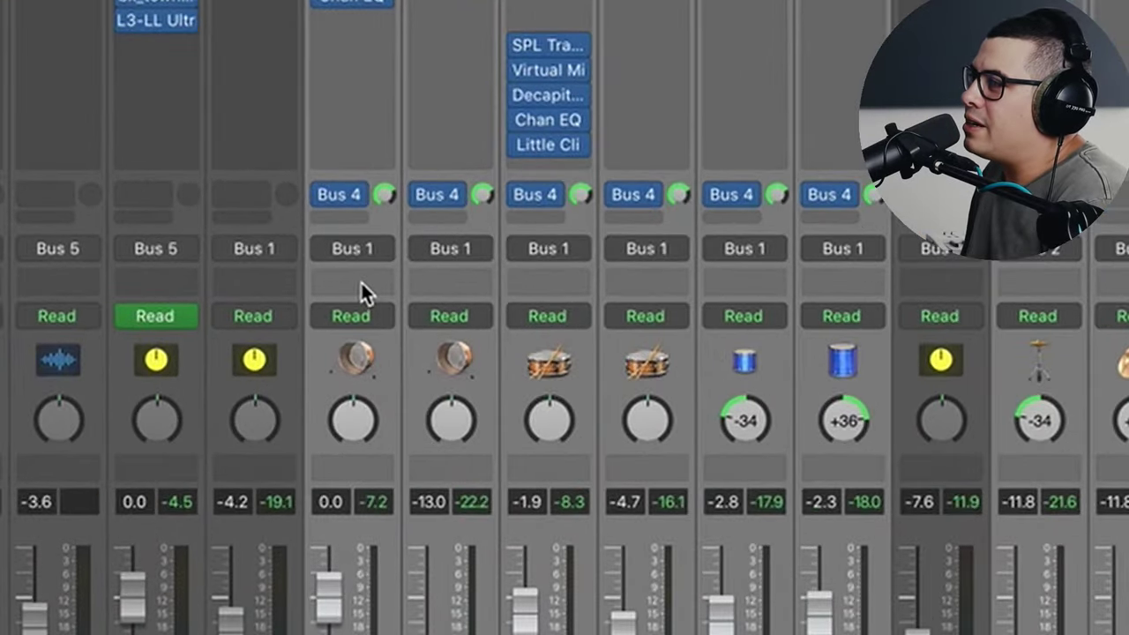
left_click(313, 286)
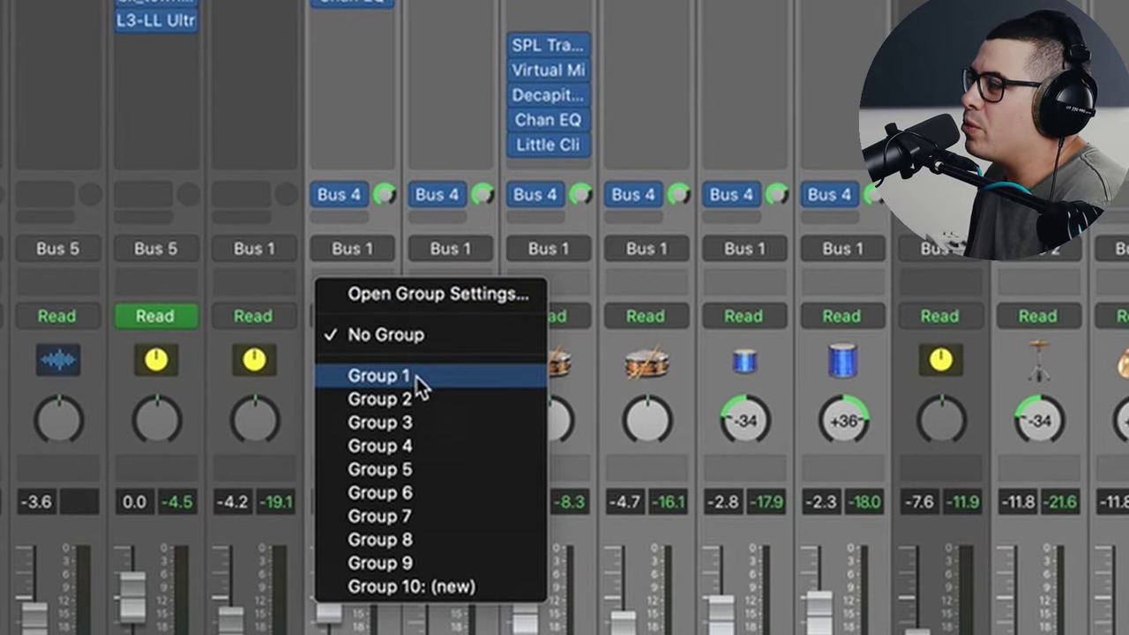
left_click(379, 375)
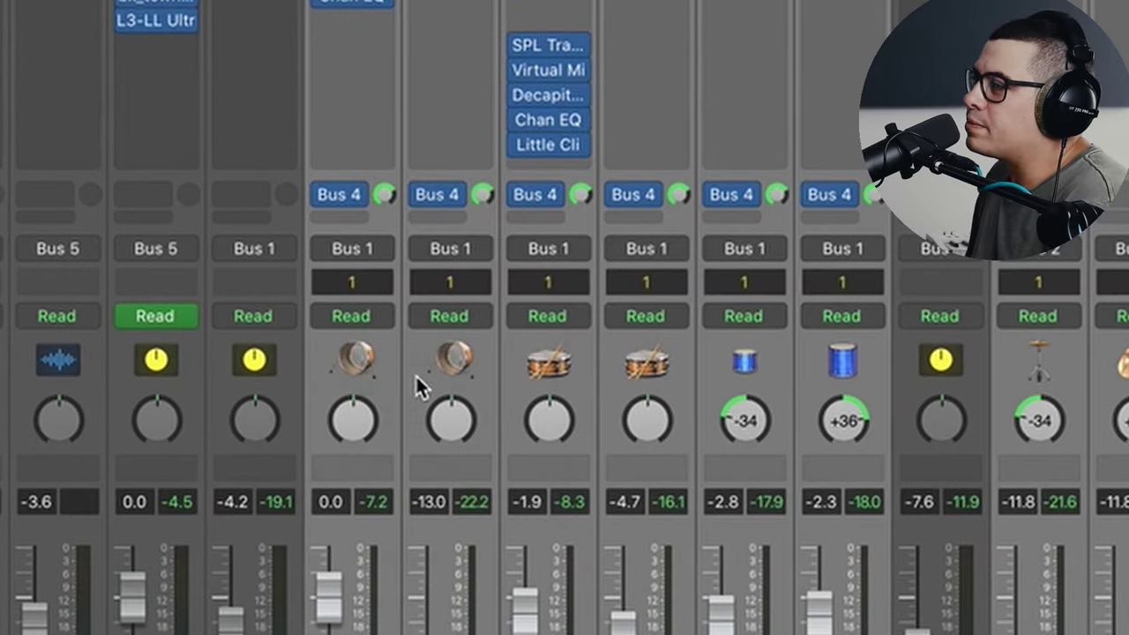
Step: Open Group 1's settings and expand its shared Settings options
left_click(357, 282)
left_click(425, 199)
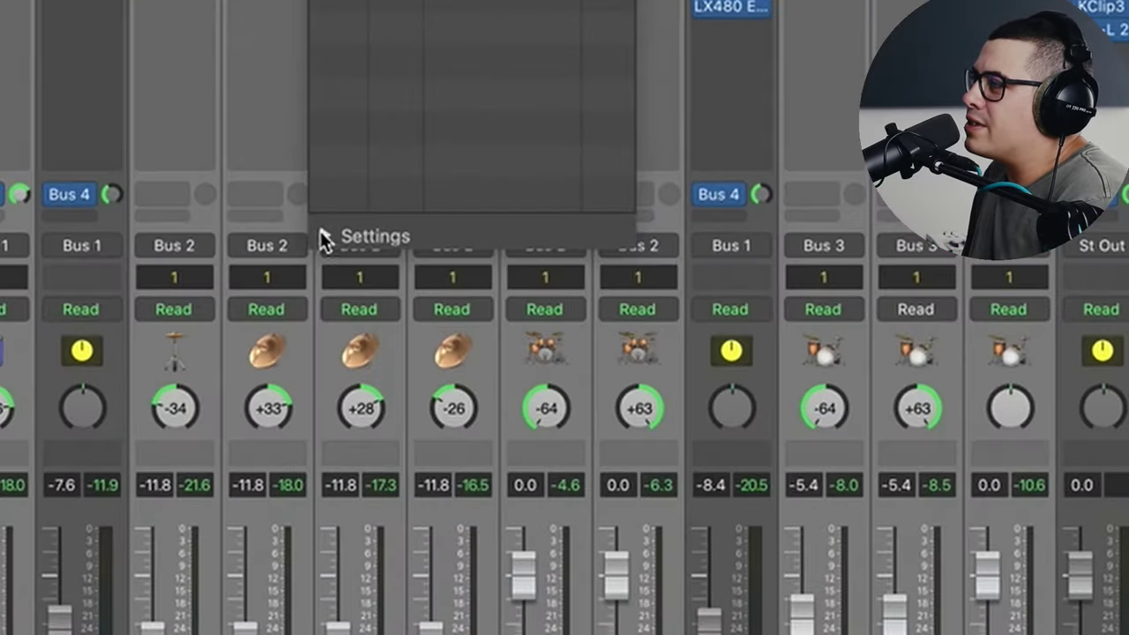
left_click(325, 238)
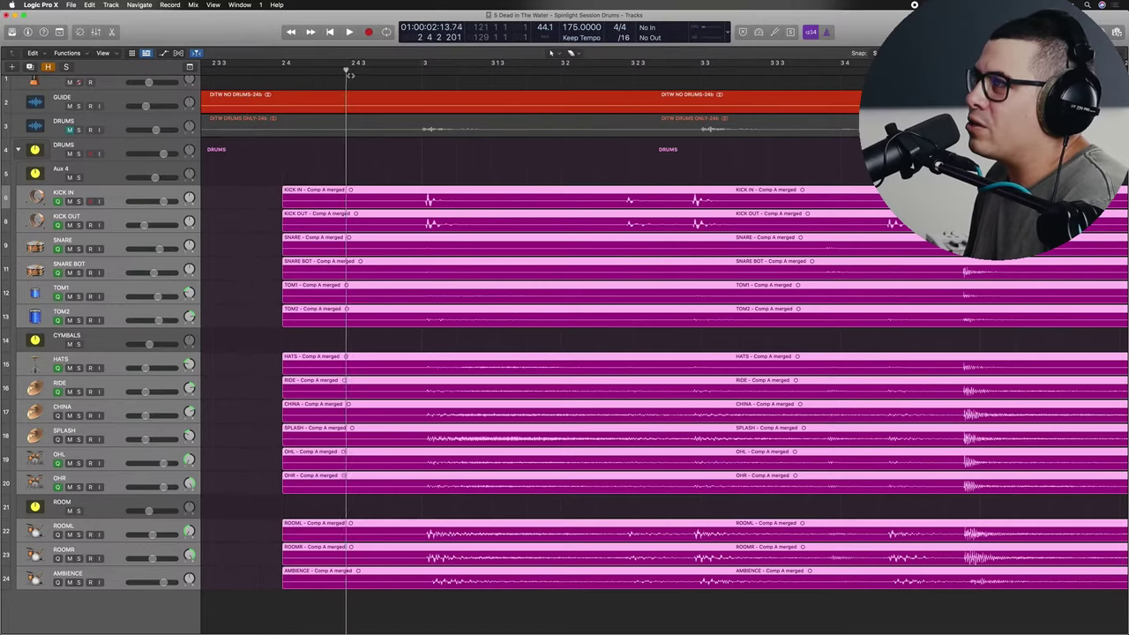
Step: Split all grouped drum regions at the playhead with the Scissors and delete the earlier pieces
left_click(570, 53)
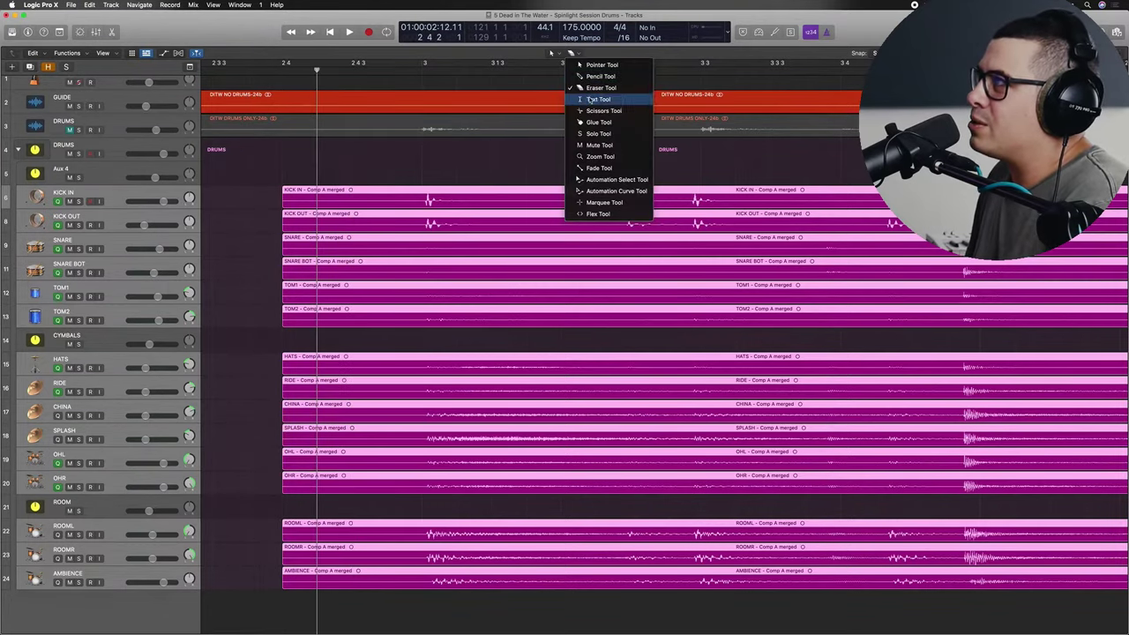
left_click(586, 111)
left_click(325, 204)
key("Delete")
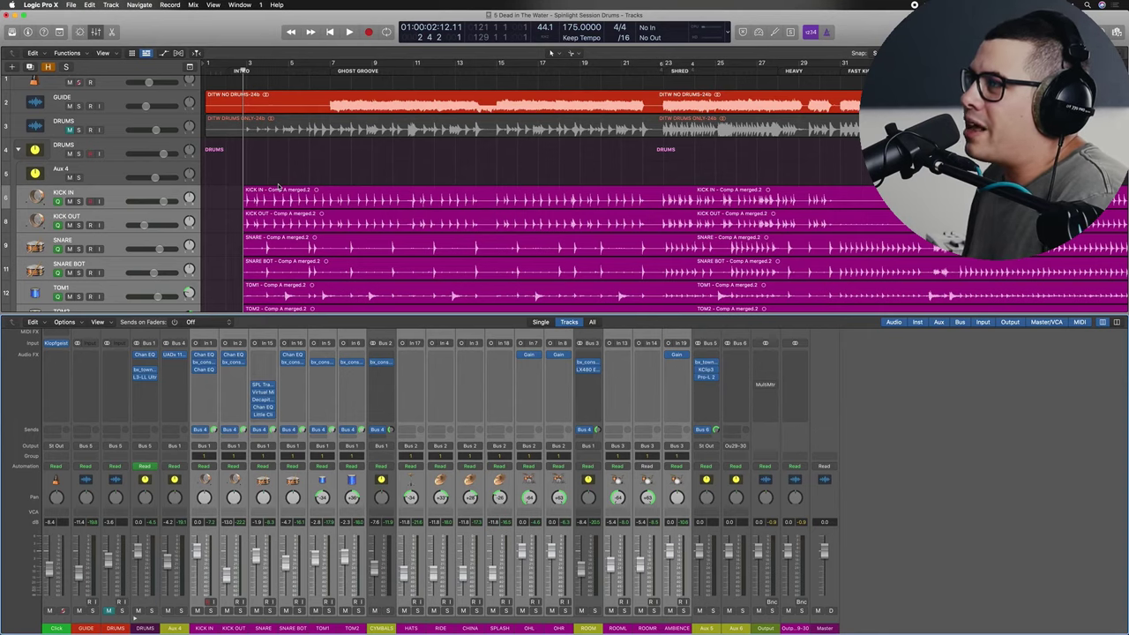
Step: Close the Mixer, show Flex view and set the grouped drum tracks' Flex mode to Slicing
key("x")
scroll(227, 251, "up", 5)
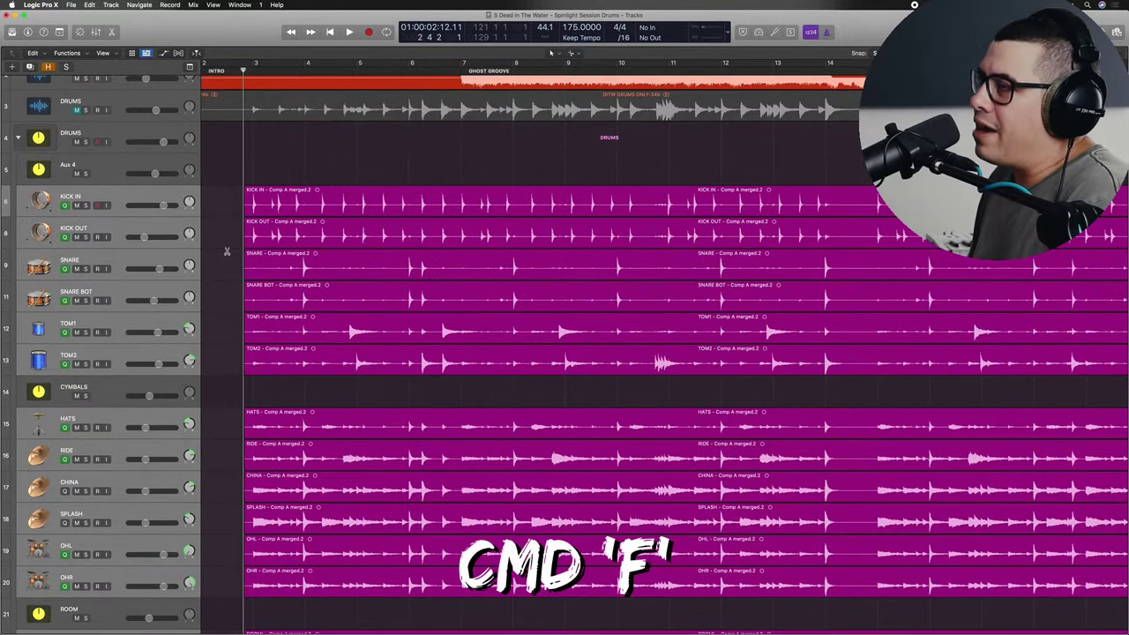
key("super+f")
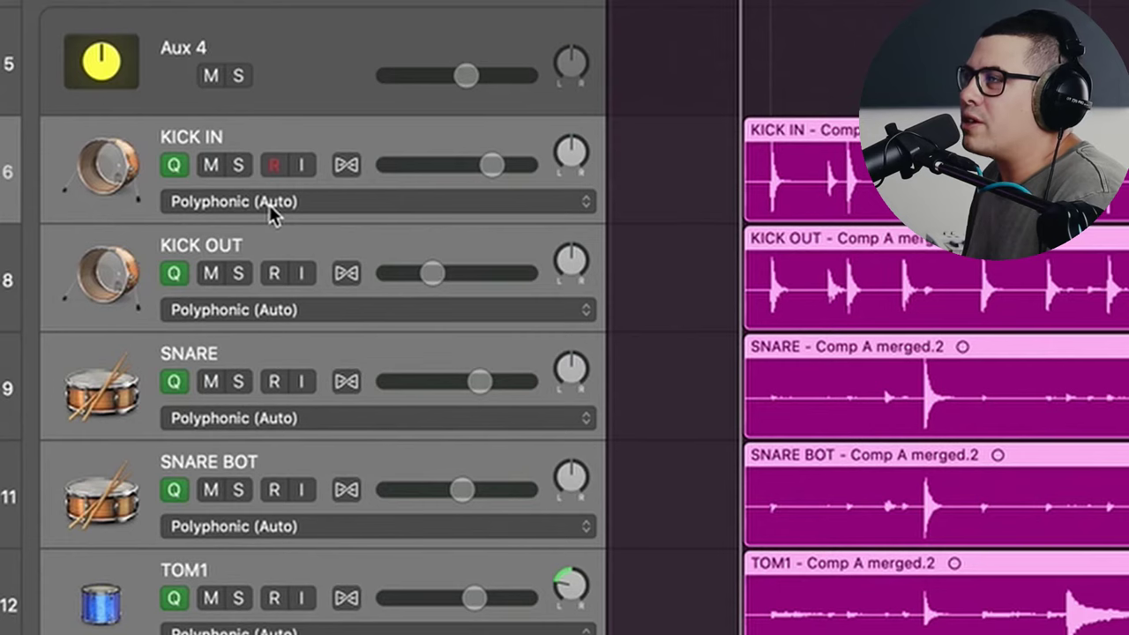
left_click(557, 209)
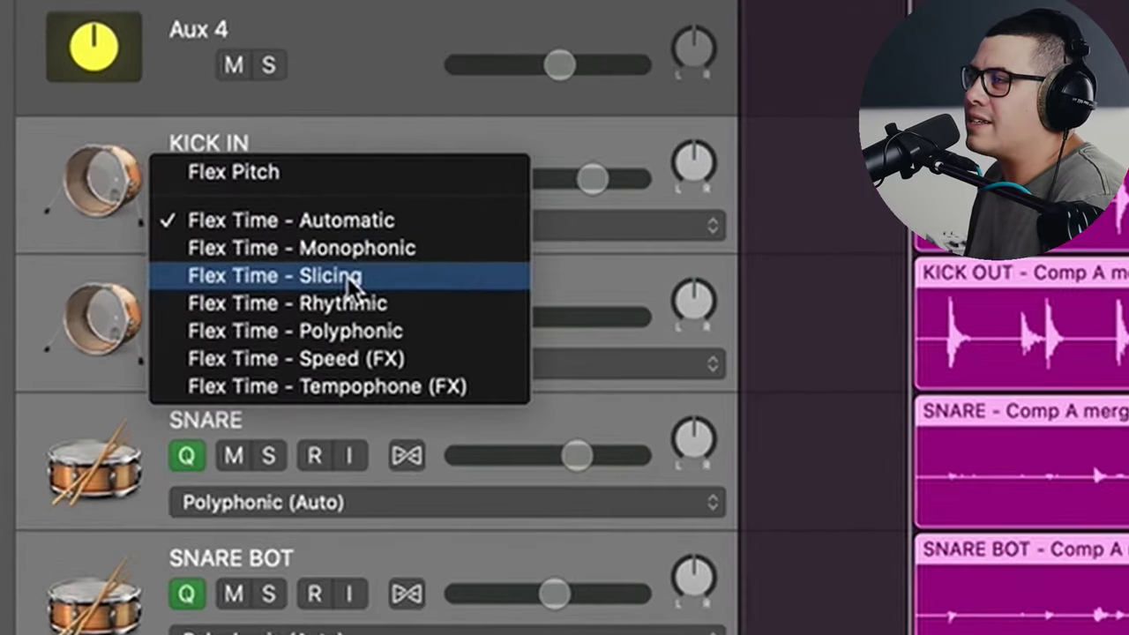
left_click(300, 245)
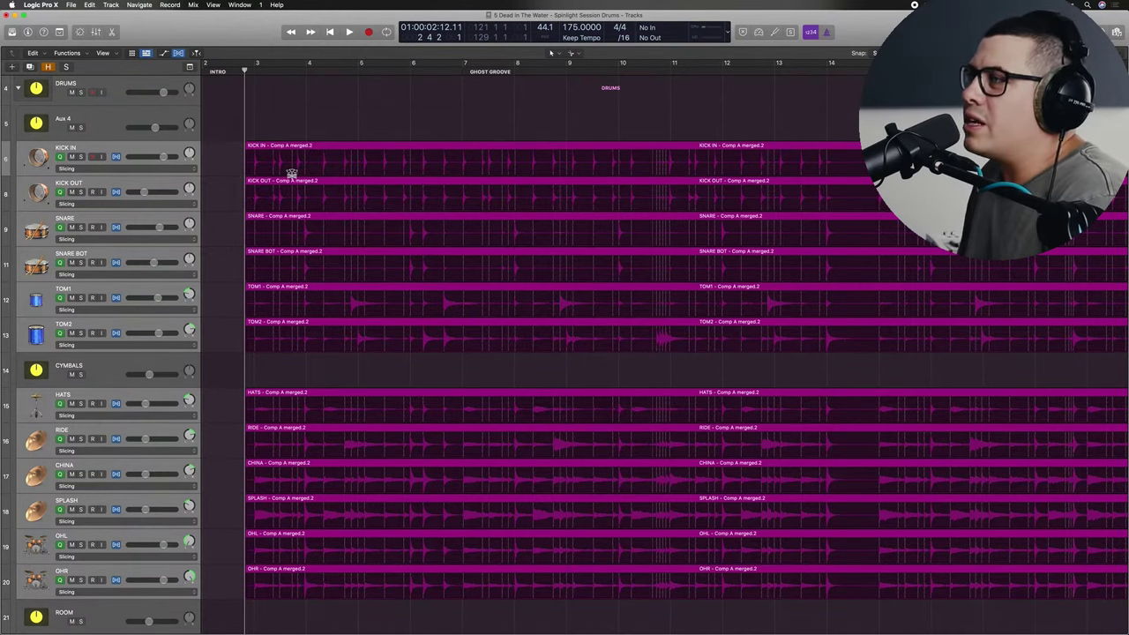
Step: Turn off quantize on the AMBIENCE track
scroll(291, 171, "down", 3)
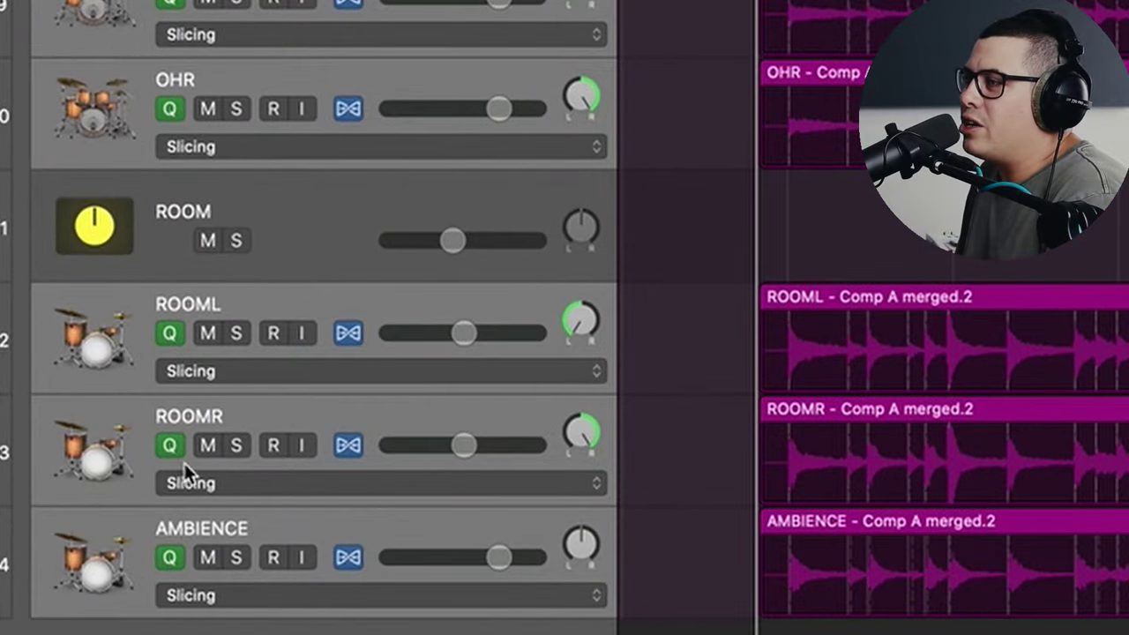
left_click(150, 251)
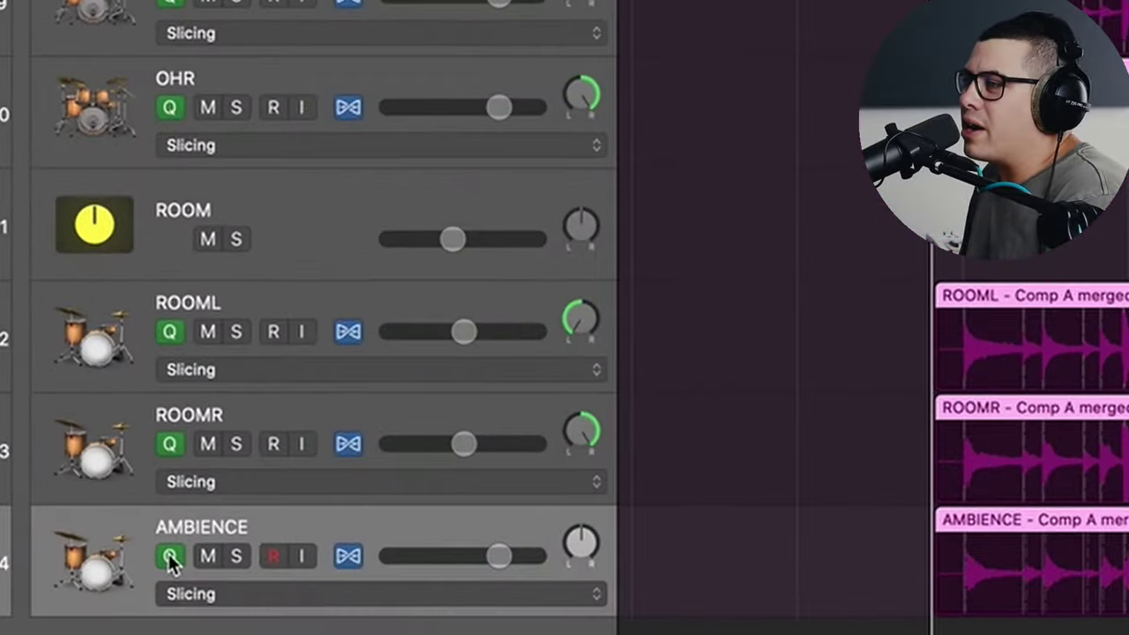
left_click(169, 558)
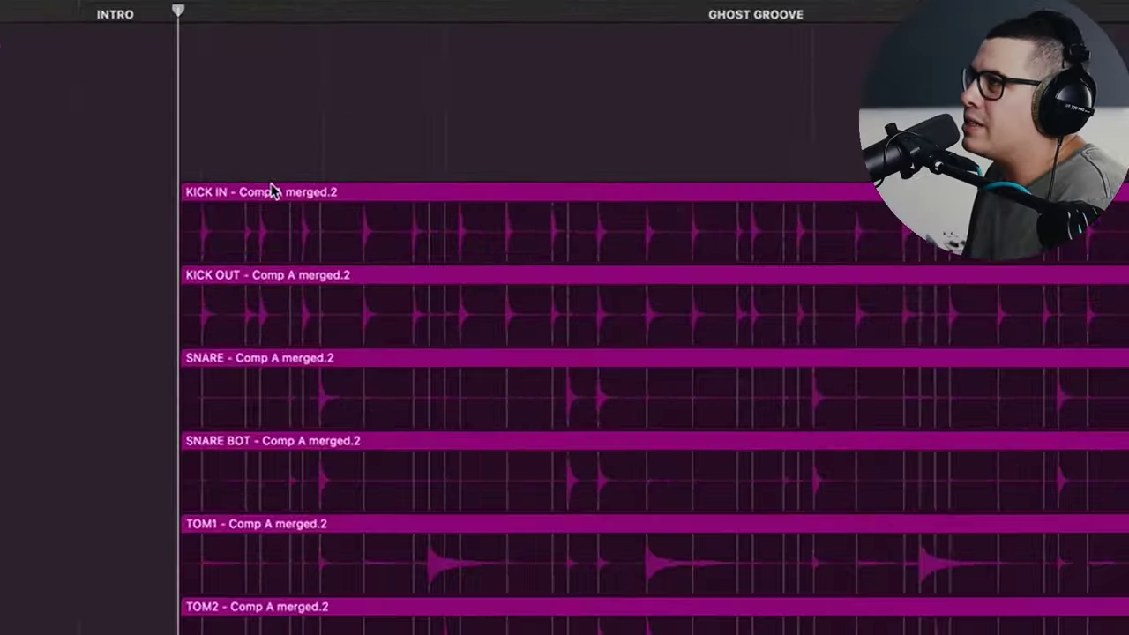
Step: Select all regions and reduce KICK IN's detected transients to only the kick hits
key("super+a")
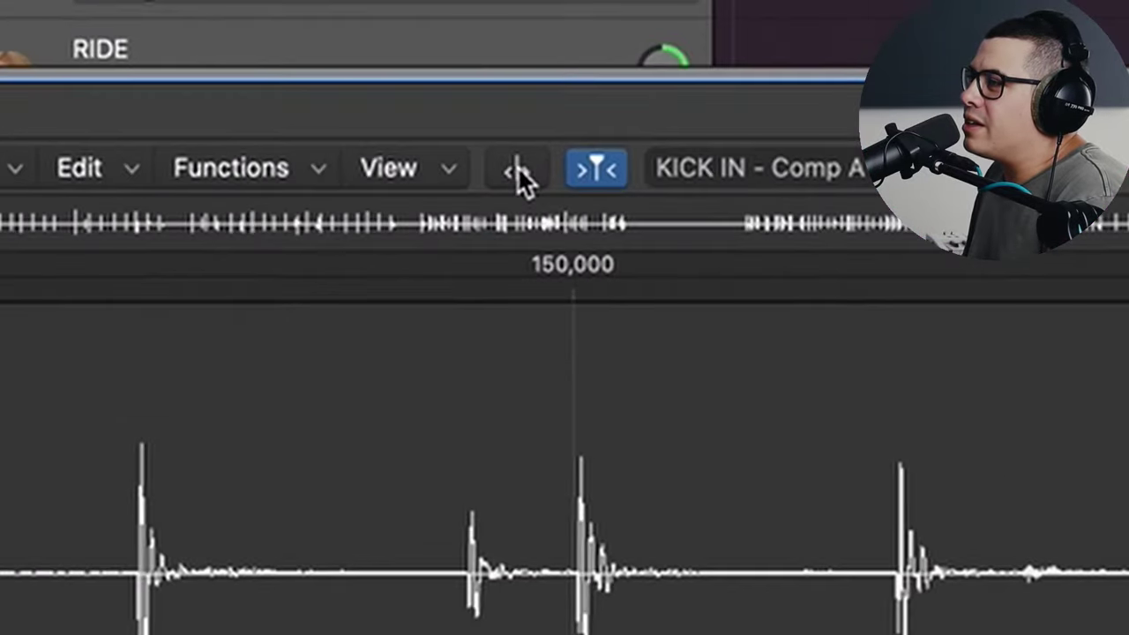
left_click(200, 420)
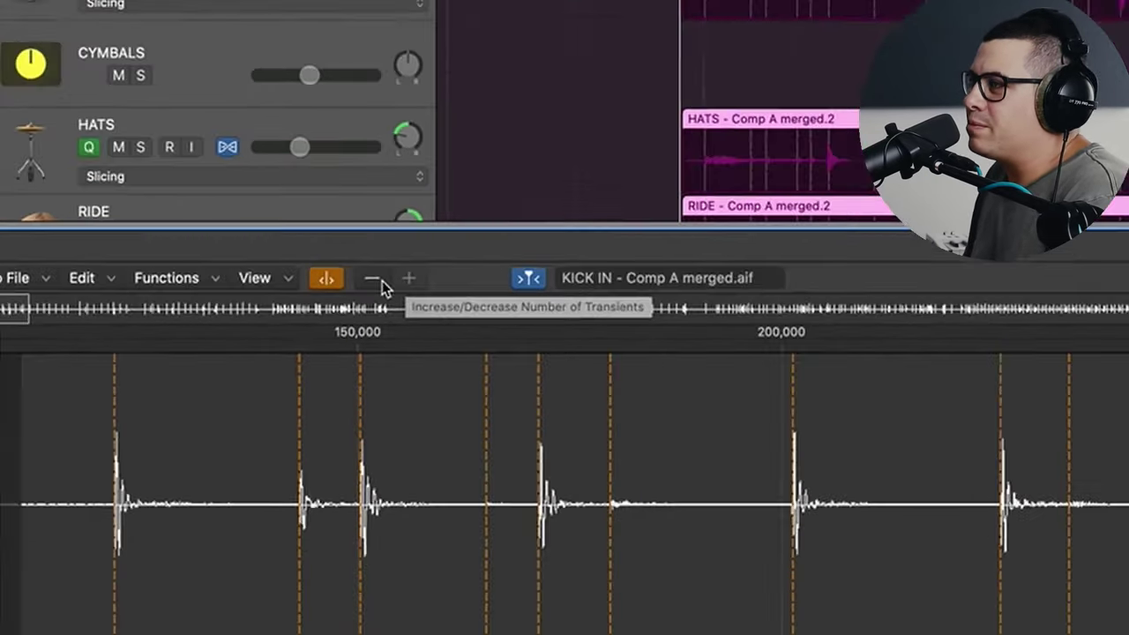
left_click(449, 238)
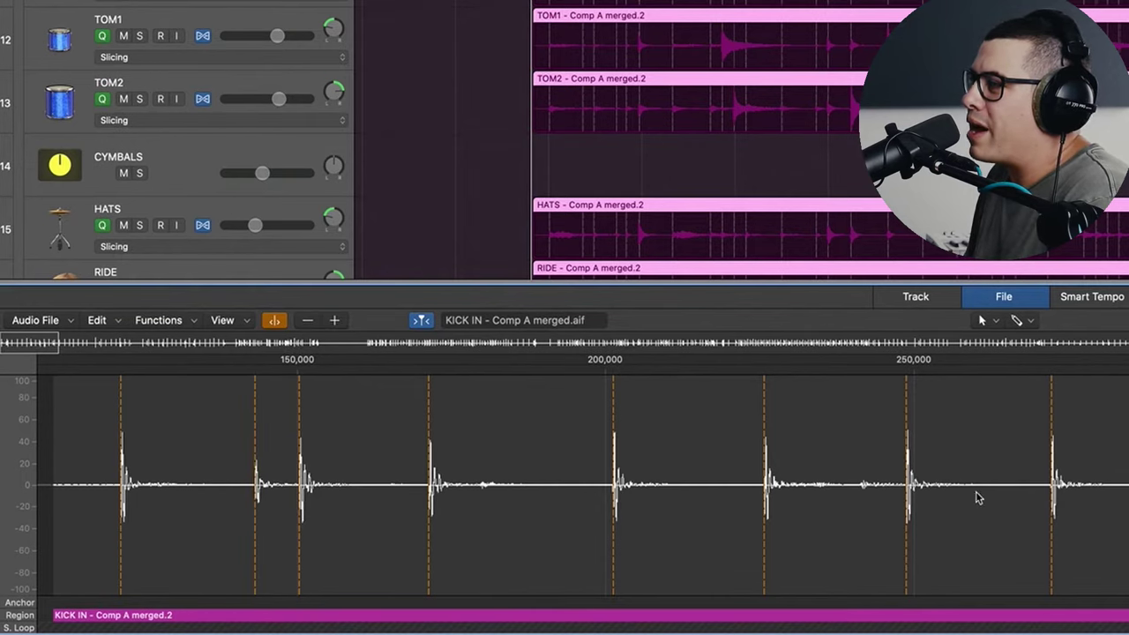
Step: Thin the SNARE file's transients, then step through SNARE BOT and TOM1 to reduce HATS' markers
scroll(975, 498, "right", 3)
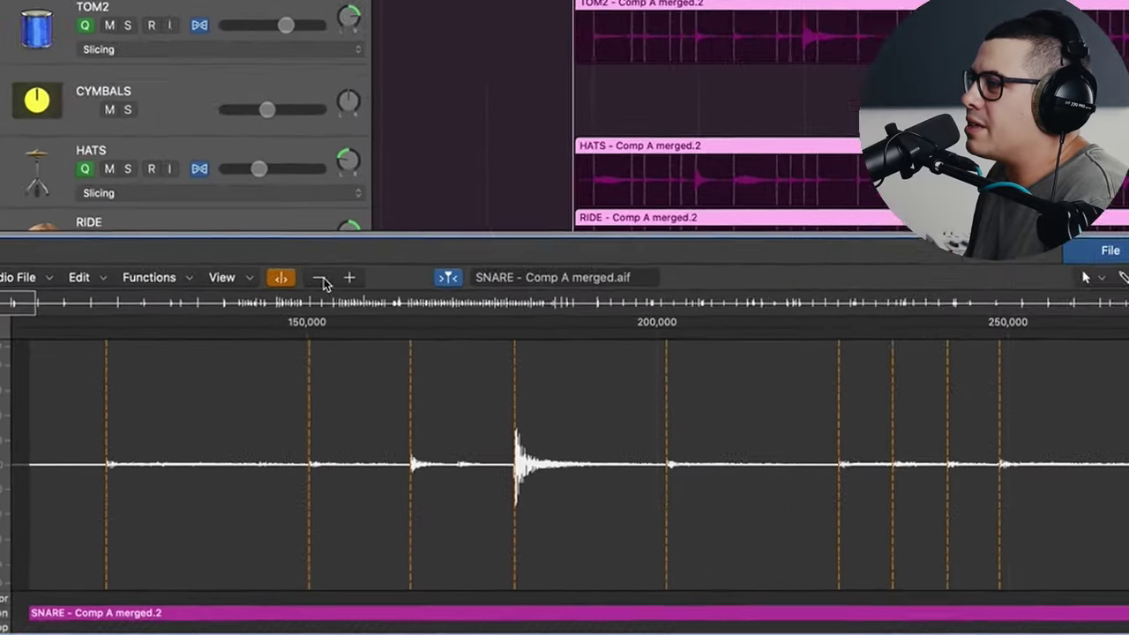
left_click(321, 281)
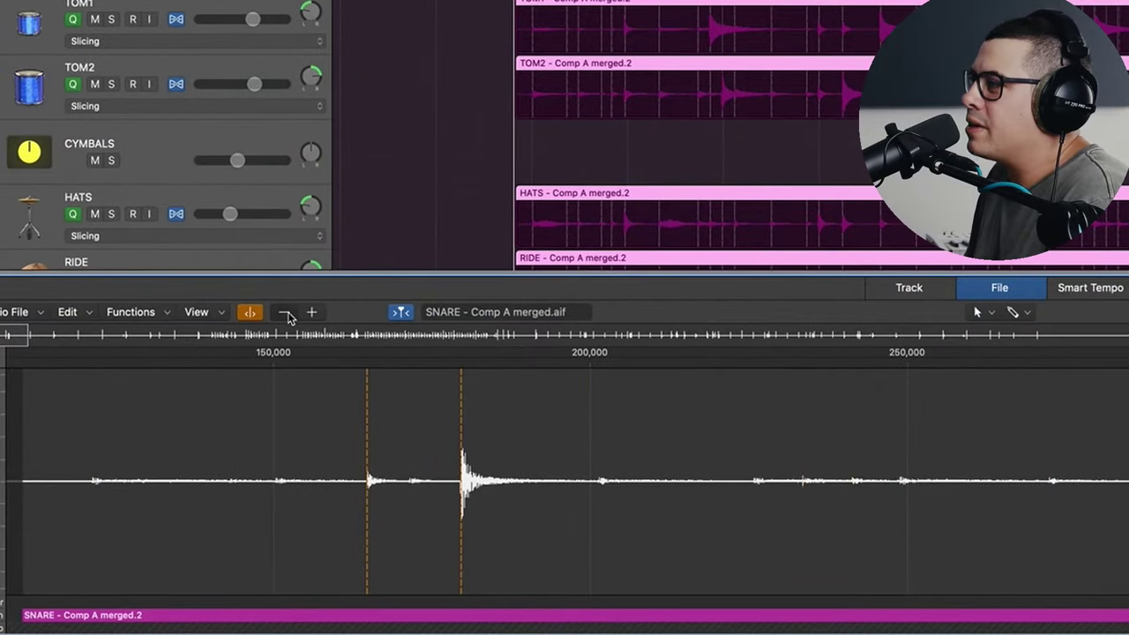
key("Down")
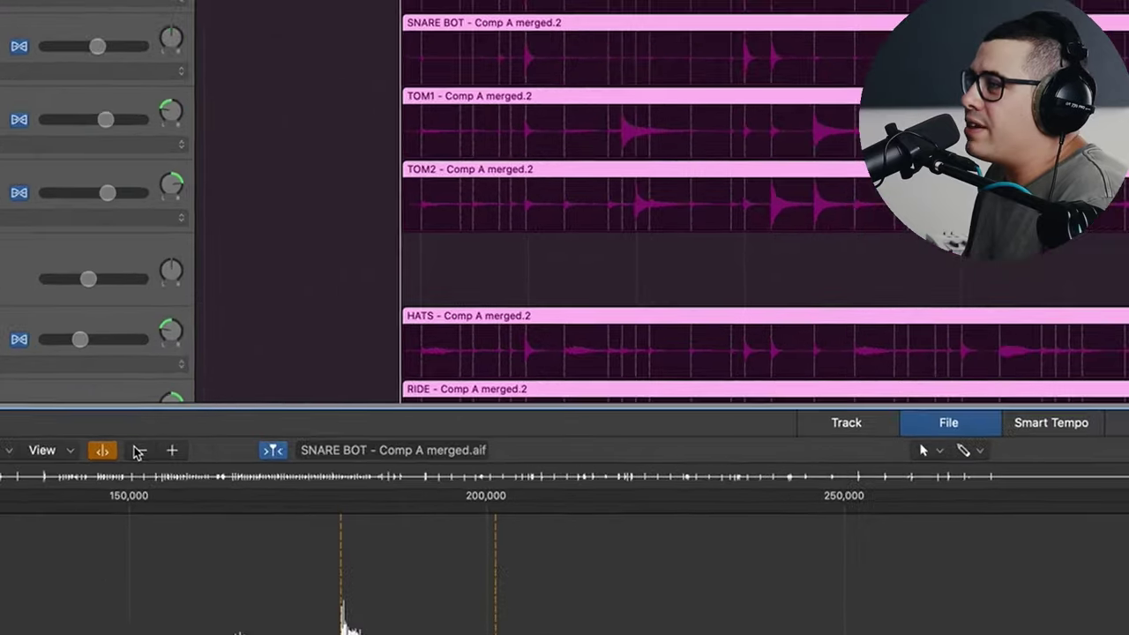
key("Down")
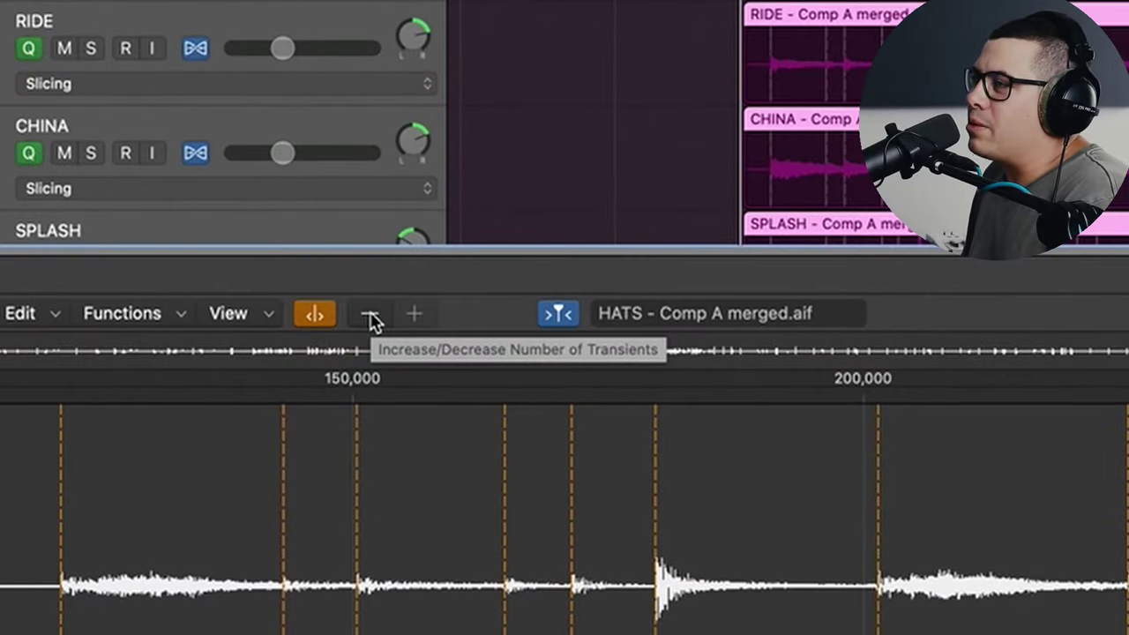
left_click(371, 316)
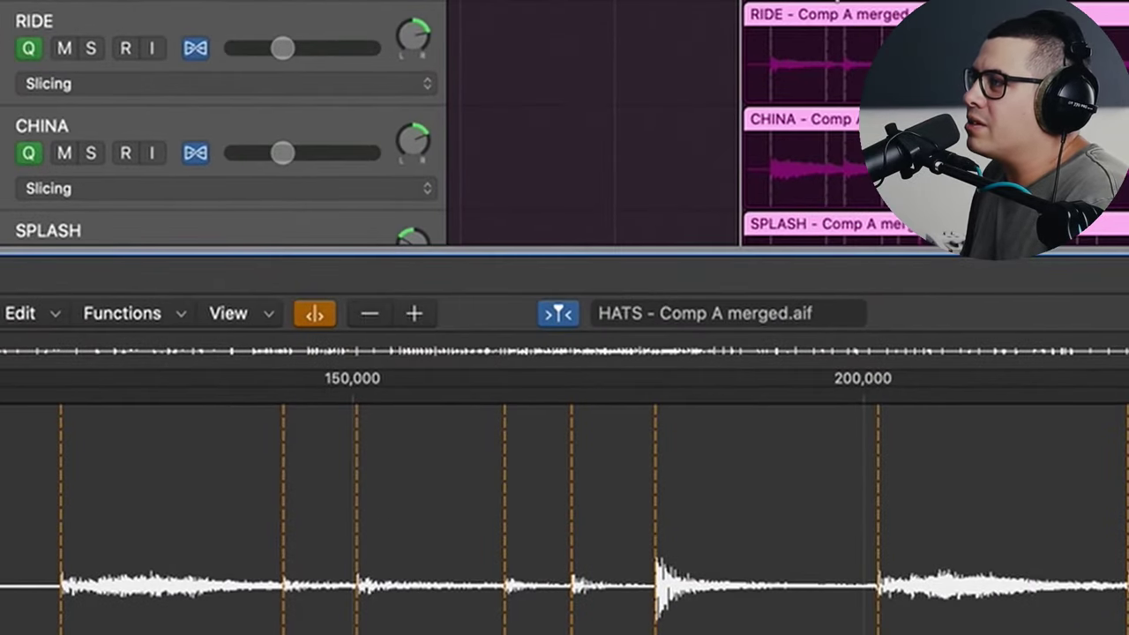
Step: Step through the RIDE, CHINA, OHL and OHR files, removing the stray OHR transient
left_click(851, 18)
left_click(838, 122)
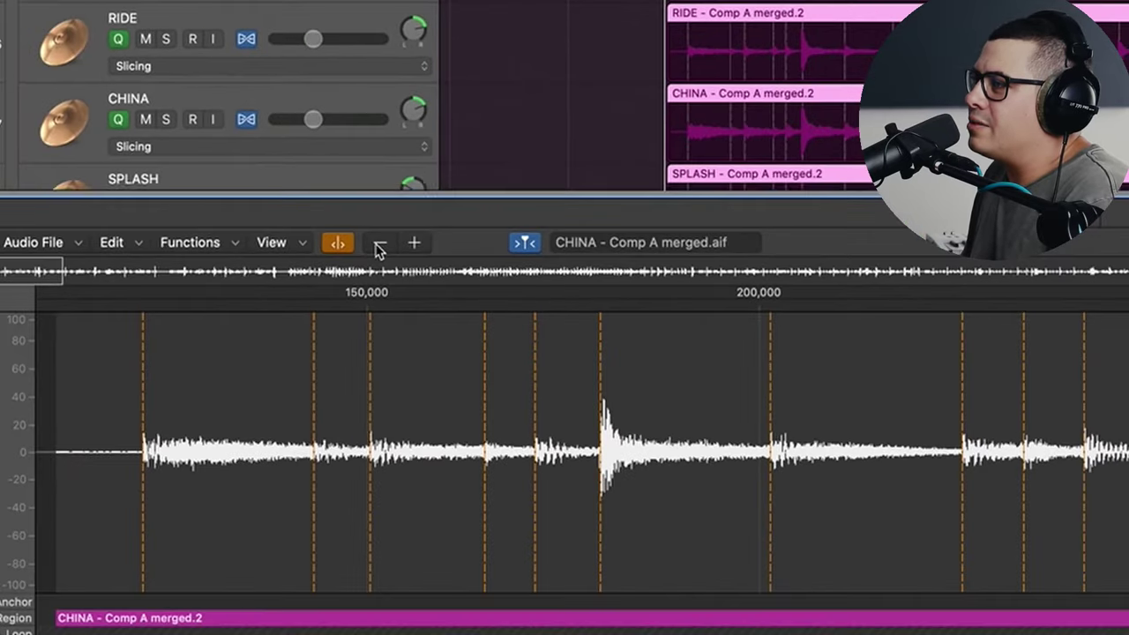
scroll(757, 53, "up", 3)
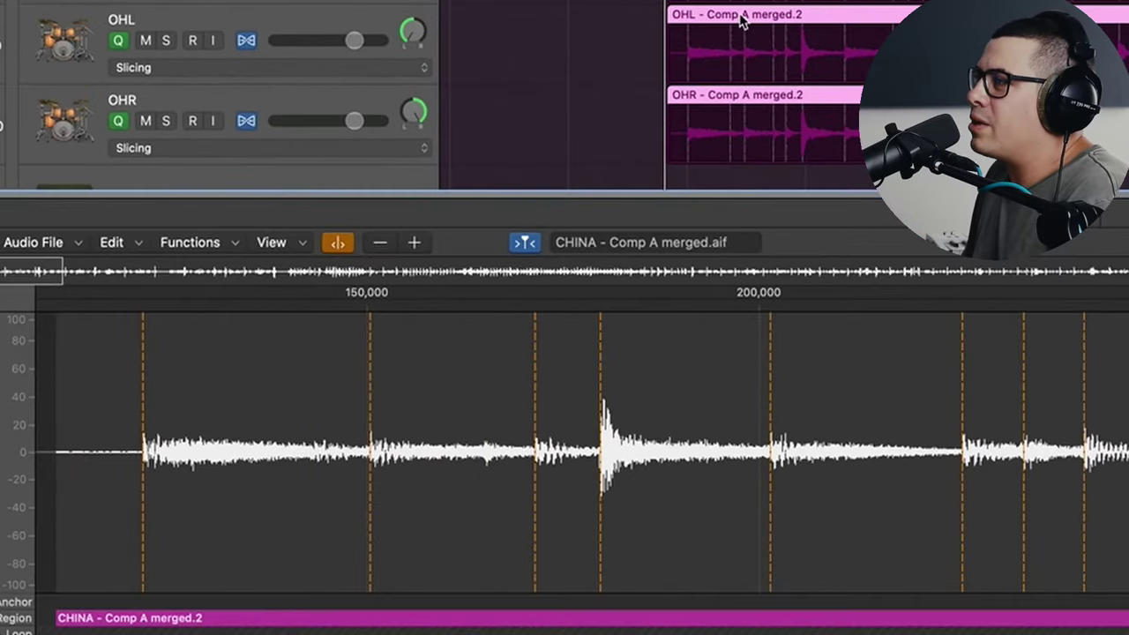
left_click(757, 20)
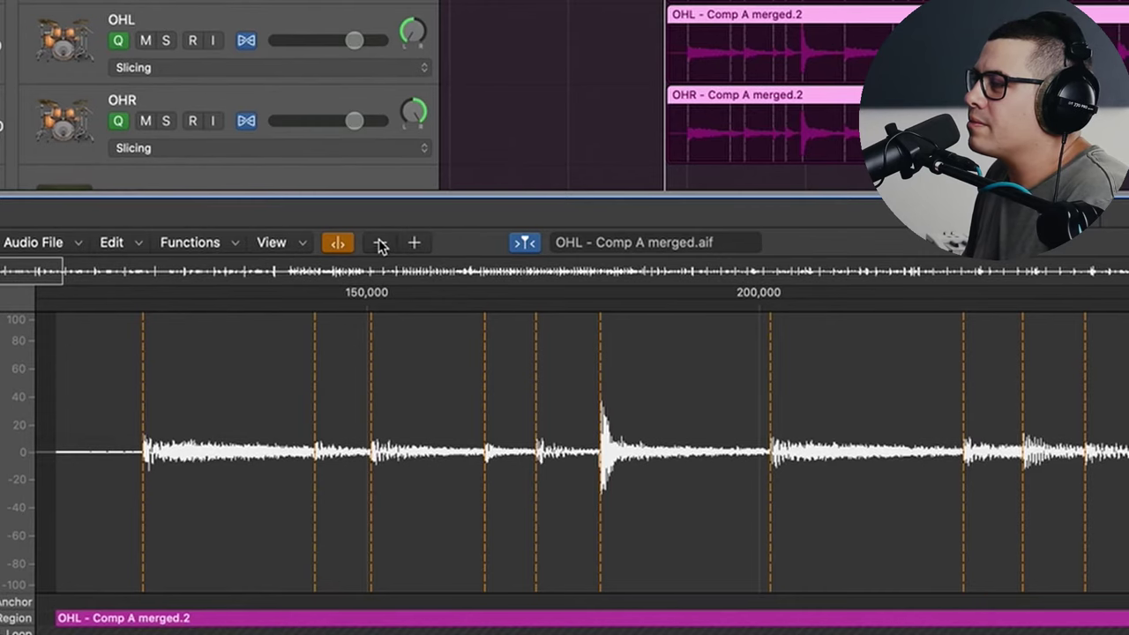
left_click(752, 96)
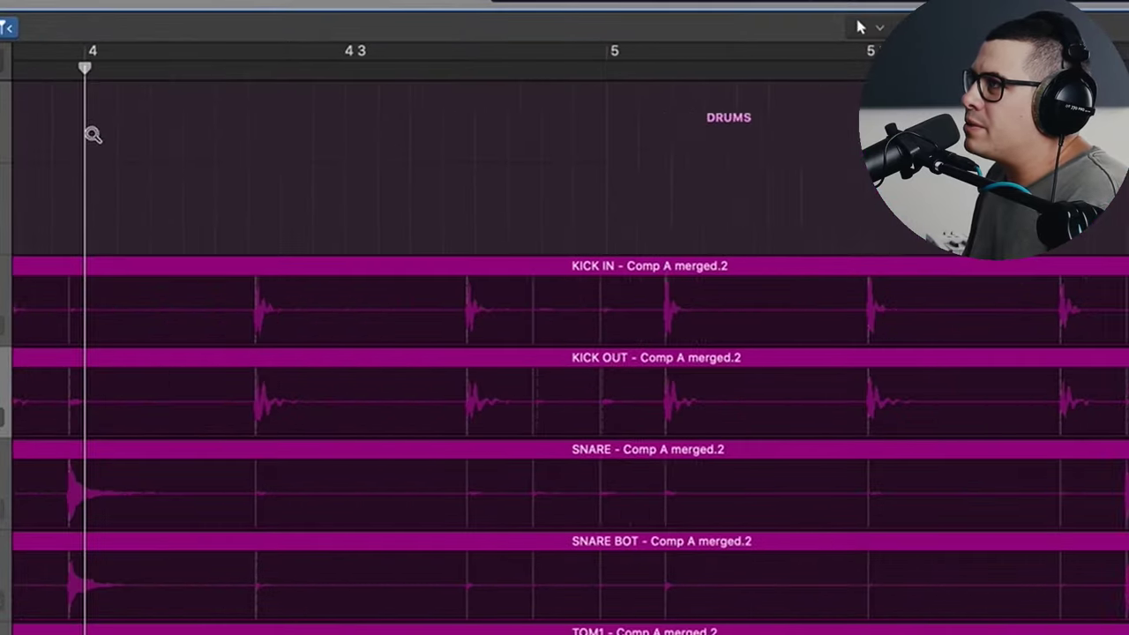
Step: Zoom in around bar 4, play the drums from bar 6 beat 2, and select all 15 regions
left_click(93, 134, "ctrl+alt")
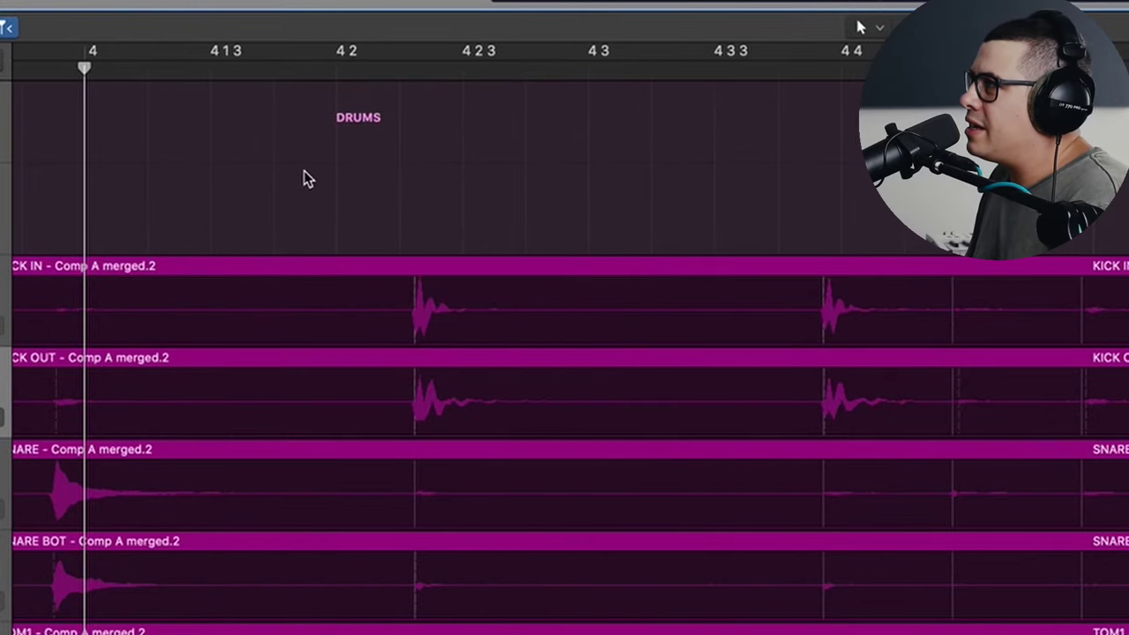
scroll(304, 177, "right", 10)
left_click(719, 62)
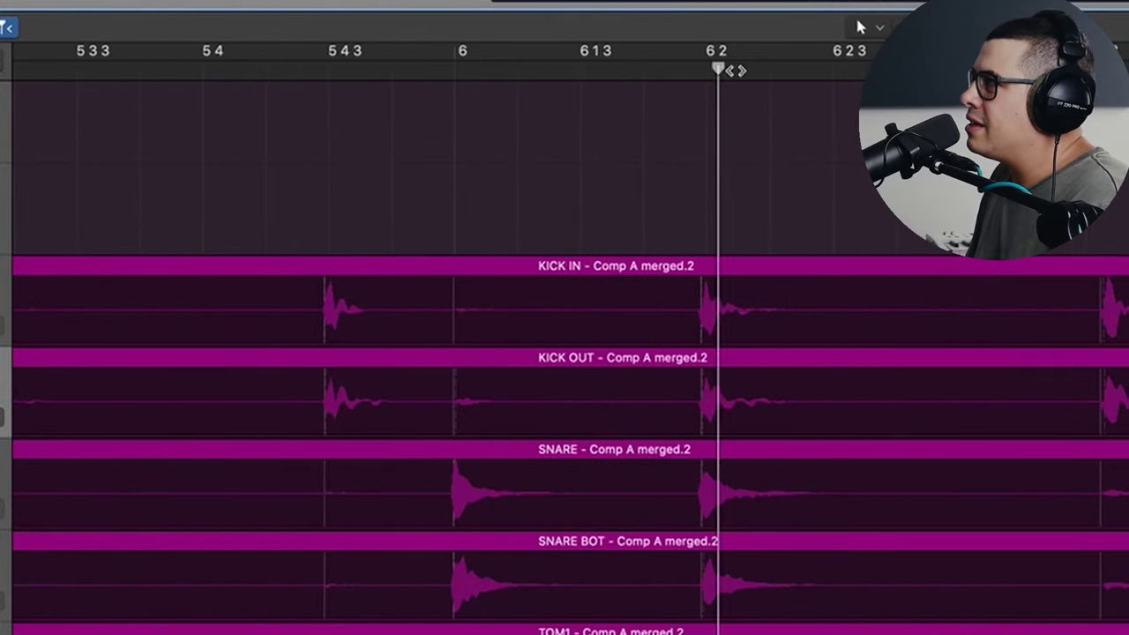
key("space")
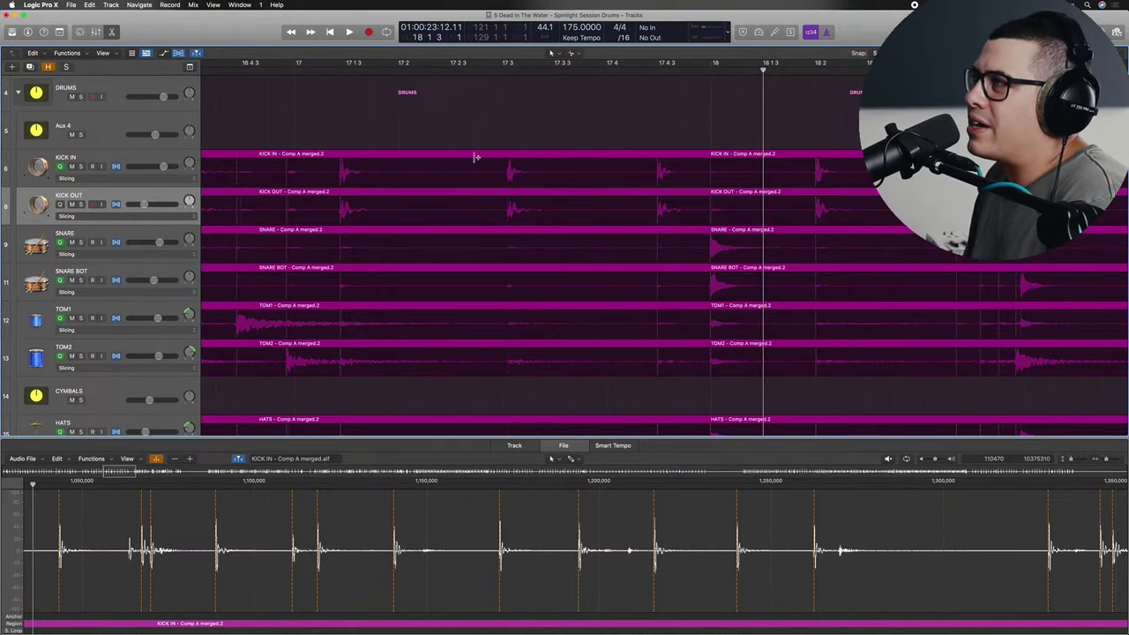
key("super+a")
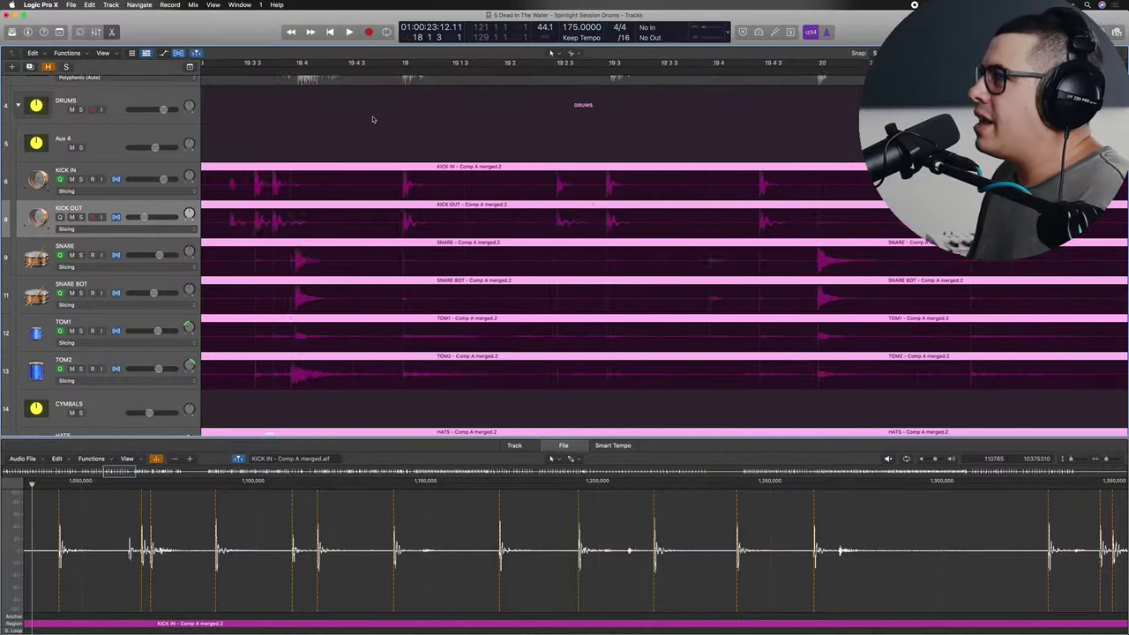
Step: In the Region Inspector, set Quantize to 1/16 Note with a Q-Strength of 50%
key("i")
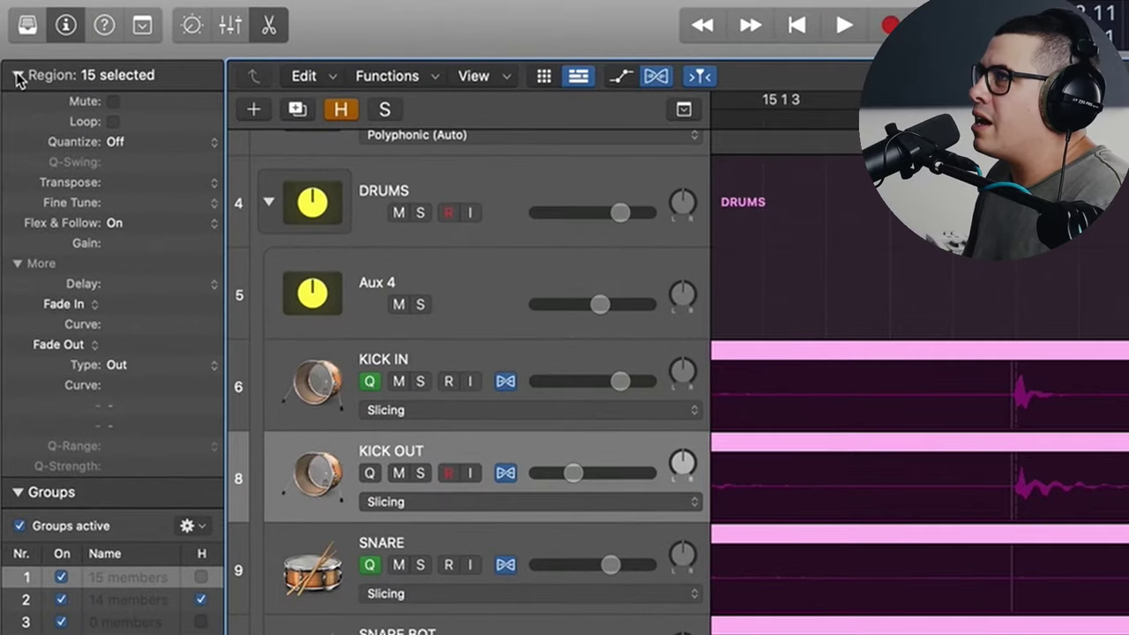
left_click(18, 77)
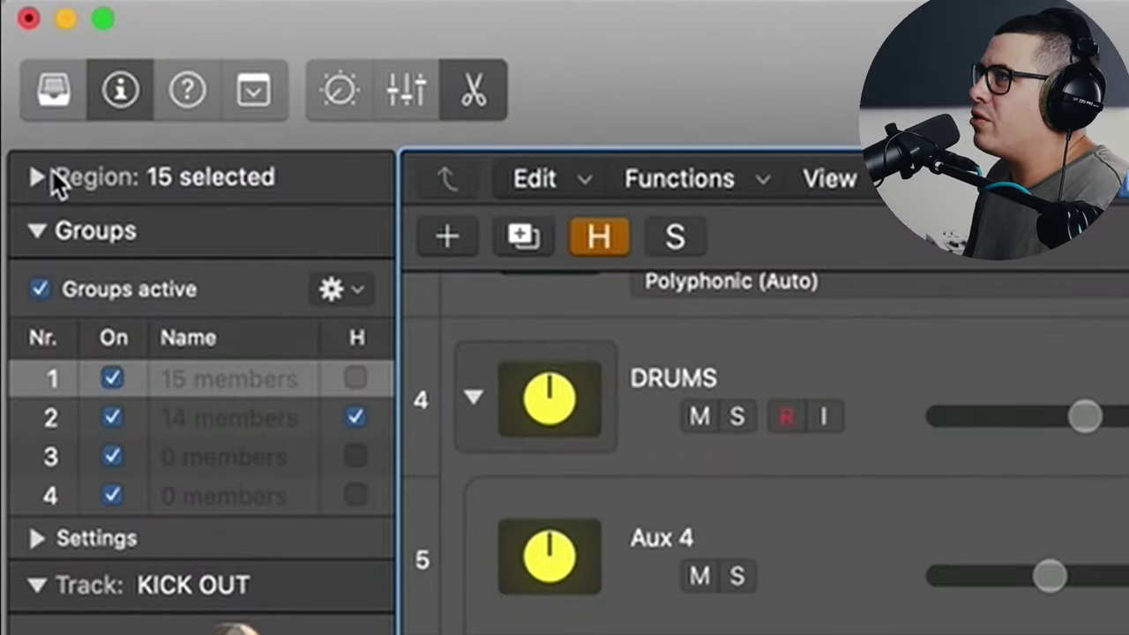
left_click(32, 176)
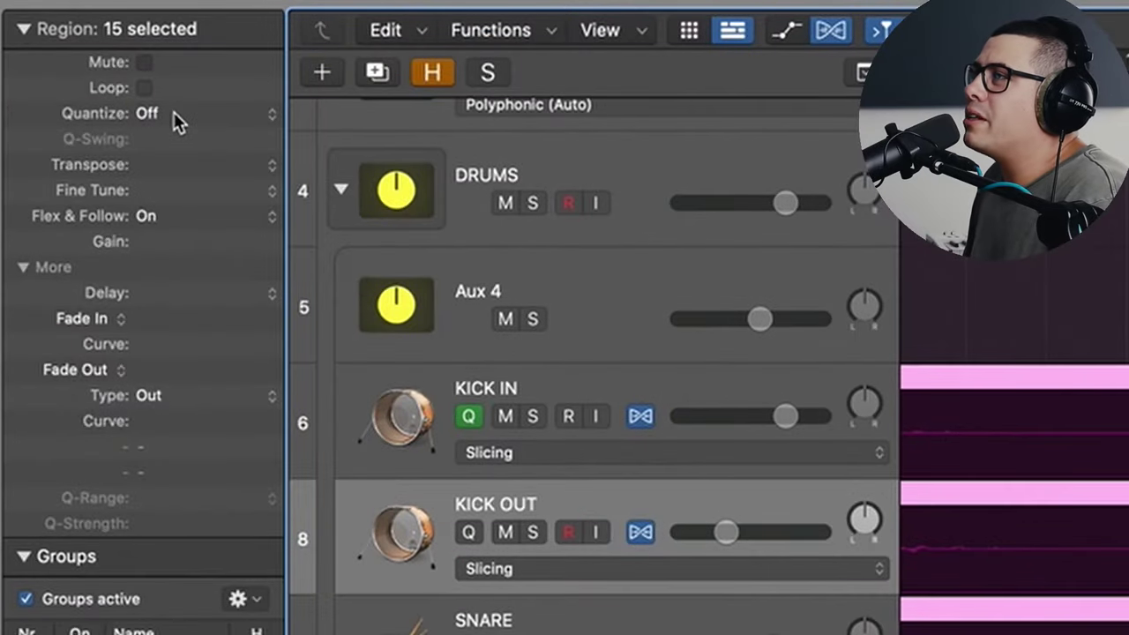
left_click(178, 122)
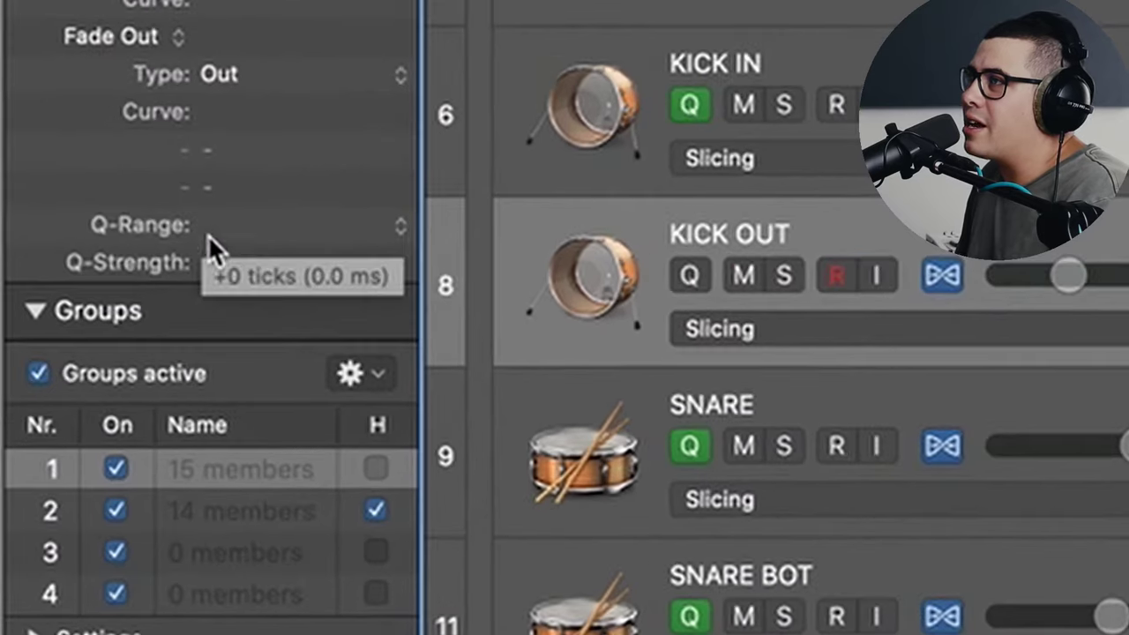
mouse_move(50, 206)
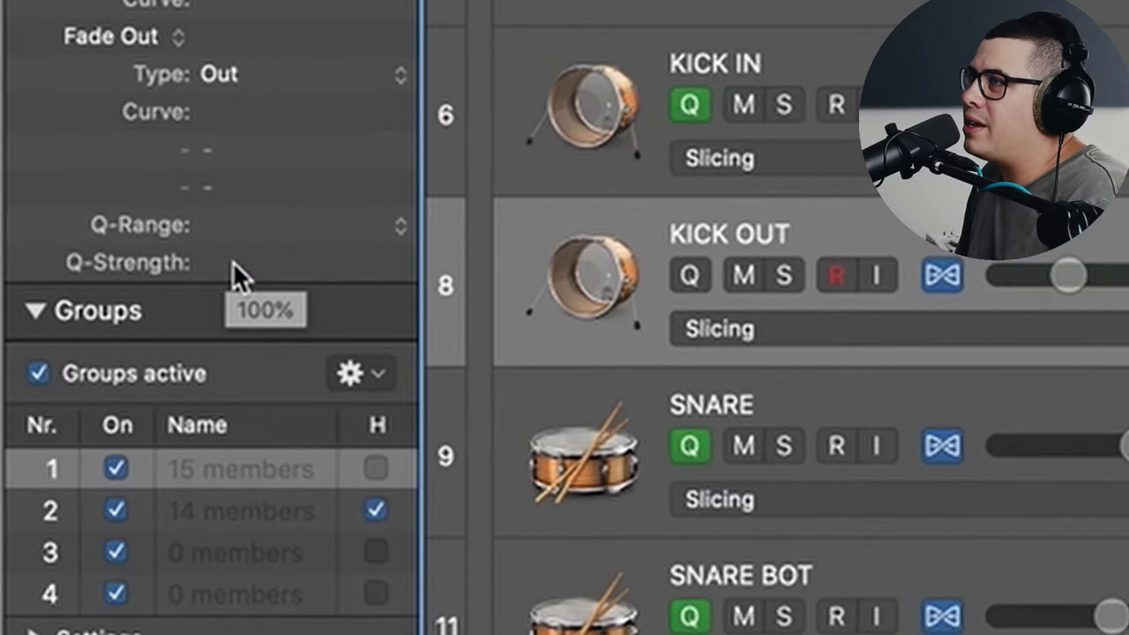
double_click(284, 261)
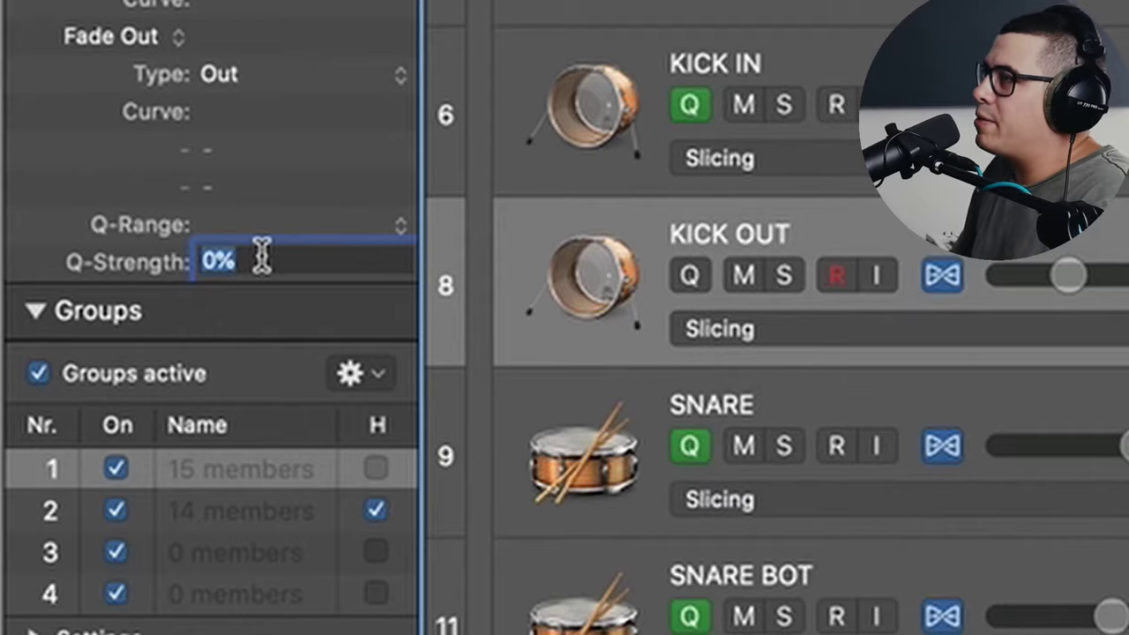
type("50")
key("Return")
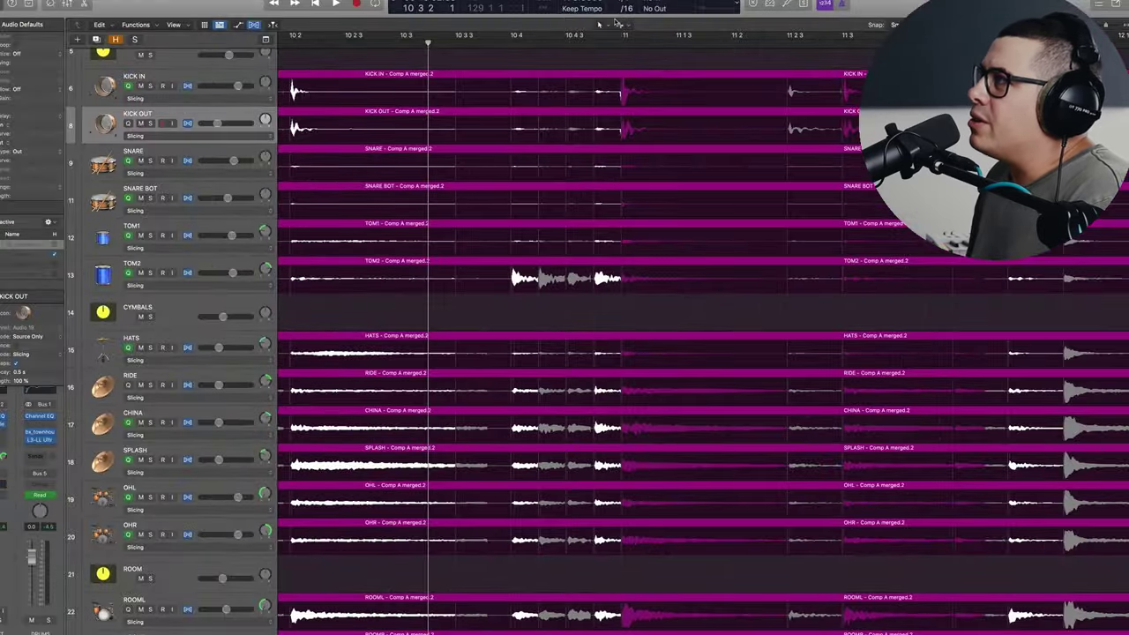
Step: Erase the glitchy stretch near bar 10 across the grouped drum regions, then select the following regions
left_click(618, 24)
left_click(651, 66)
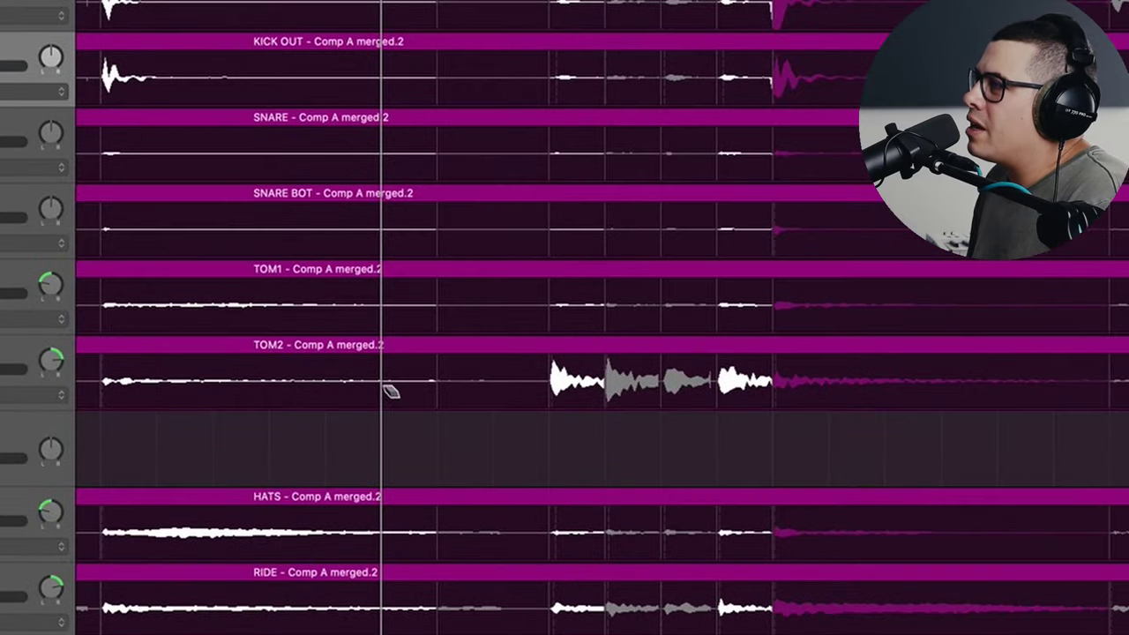
left_click(390, 392)
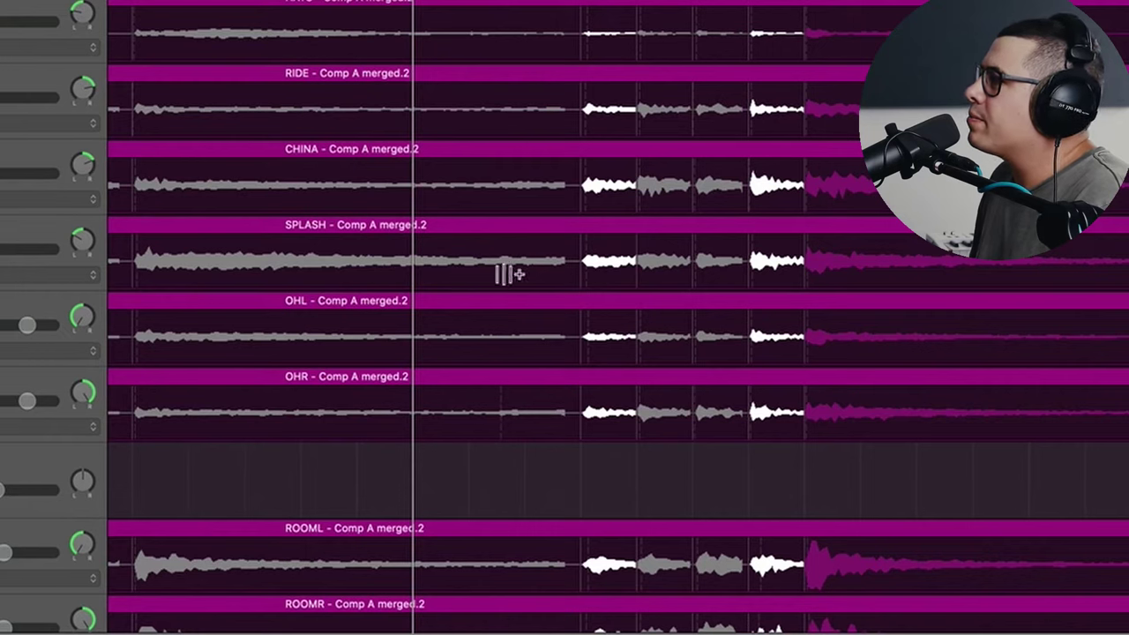
left_click(455, 404)
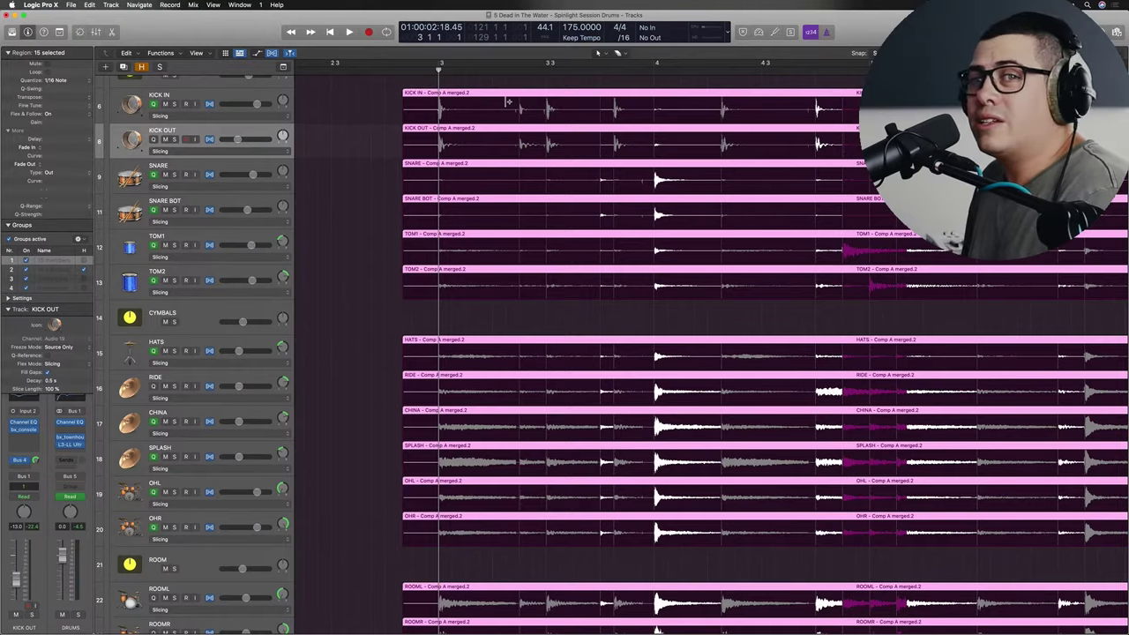
Step: Flex the early kick hit before bar 4 later onto 3 4 3 across both kick tracks
left_click(624, 54)
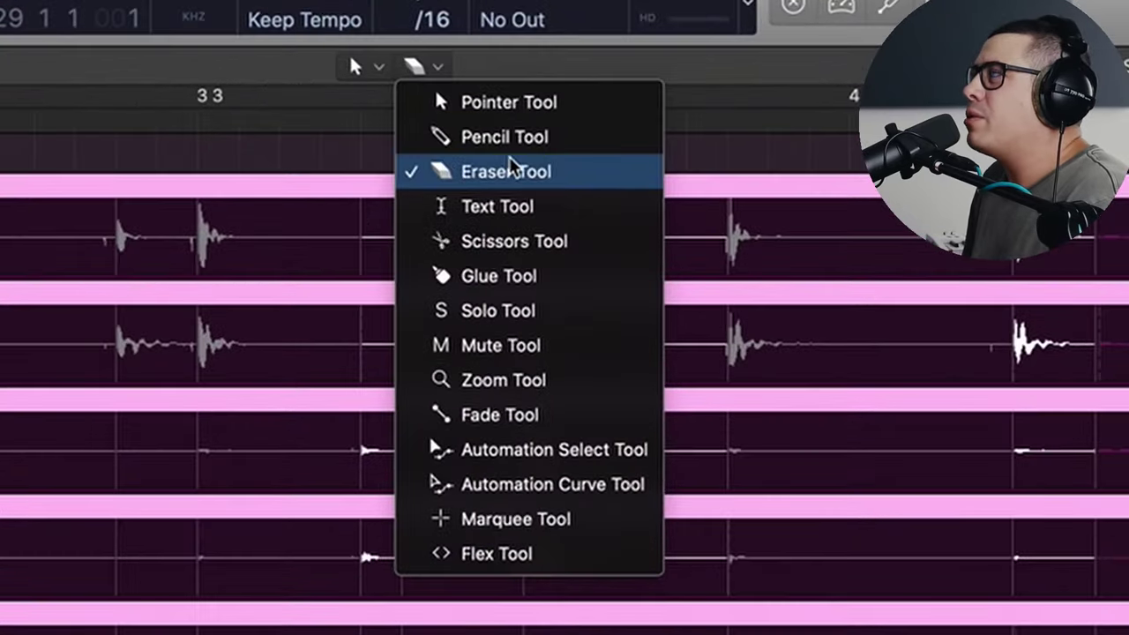
left_click(495, 174)
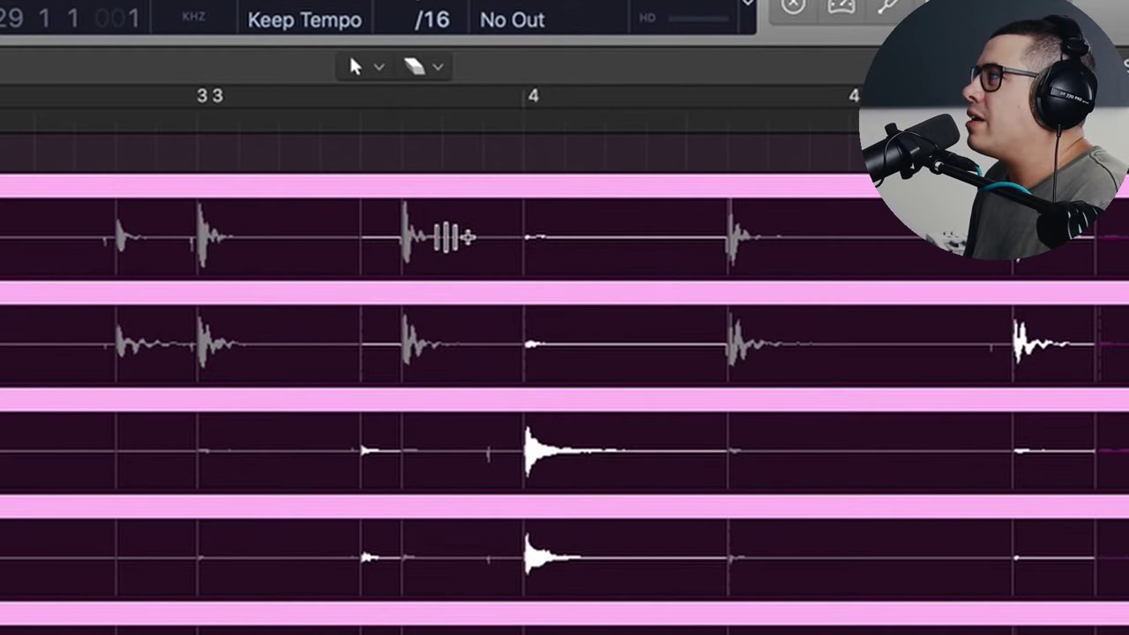
left_click_drag(403, 252, 433, 246)
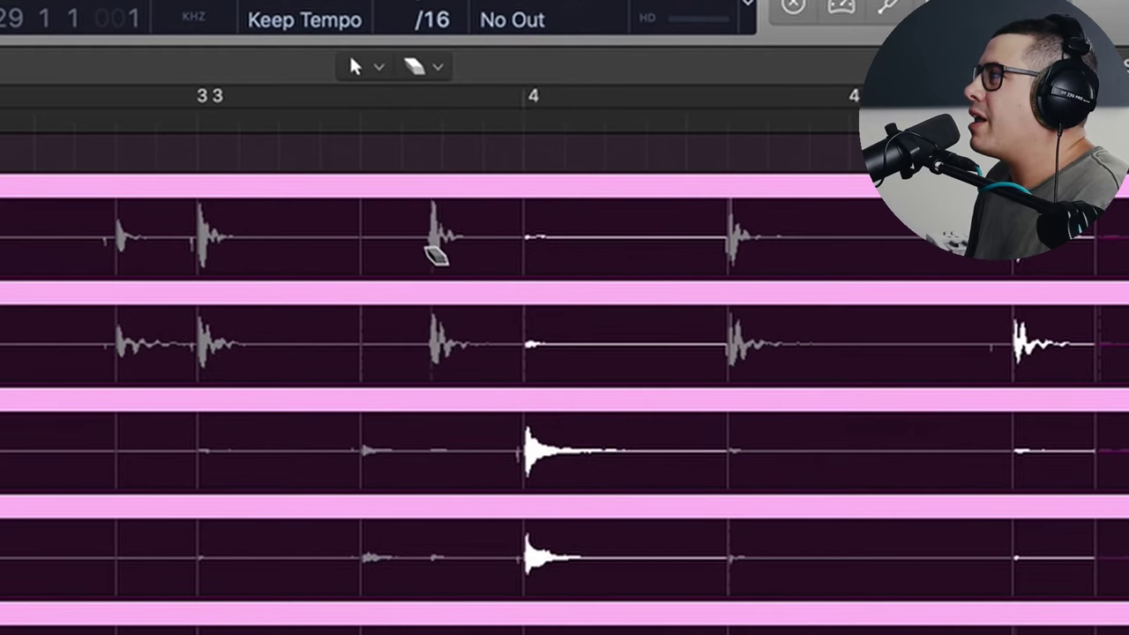
left_click(403, 115)
key("super+Right")
key("super+Right")
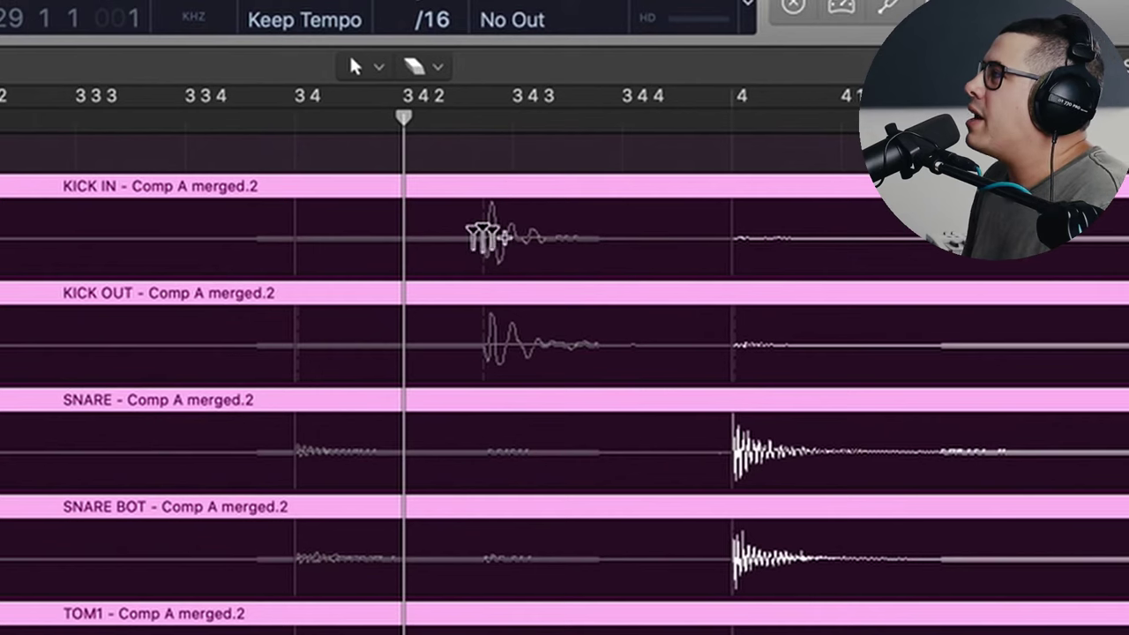
left_click(482, 236)
left_click_drag(482, 239, 512, 239)
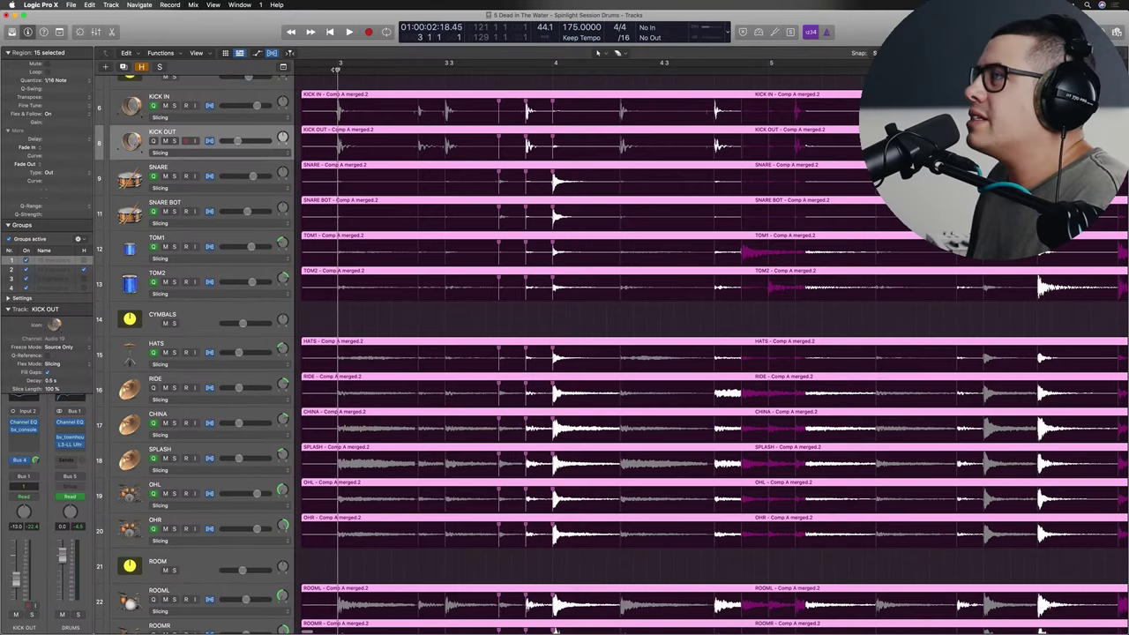
Step: Listen to the kick, then drag the off-grid KICK IN hit in bar 4 later onto the grid
key("space")
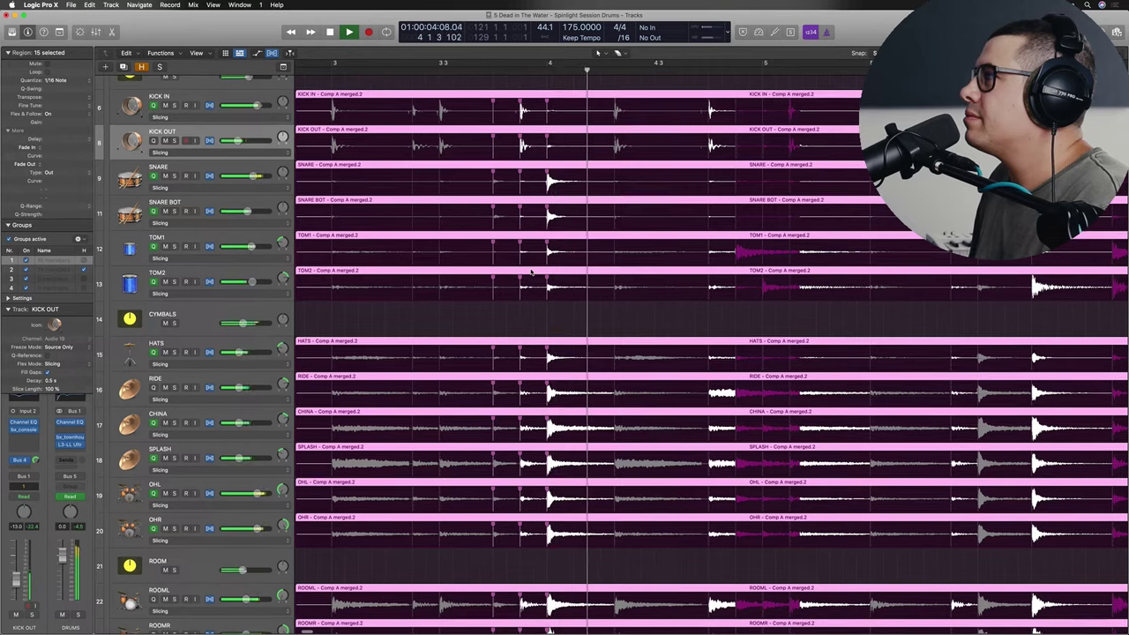
key("space")
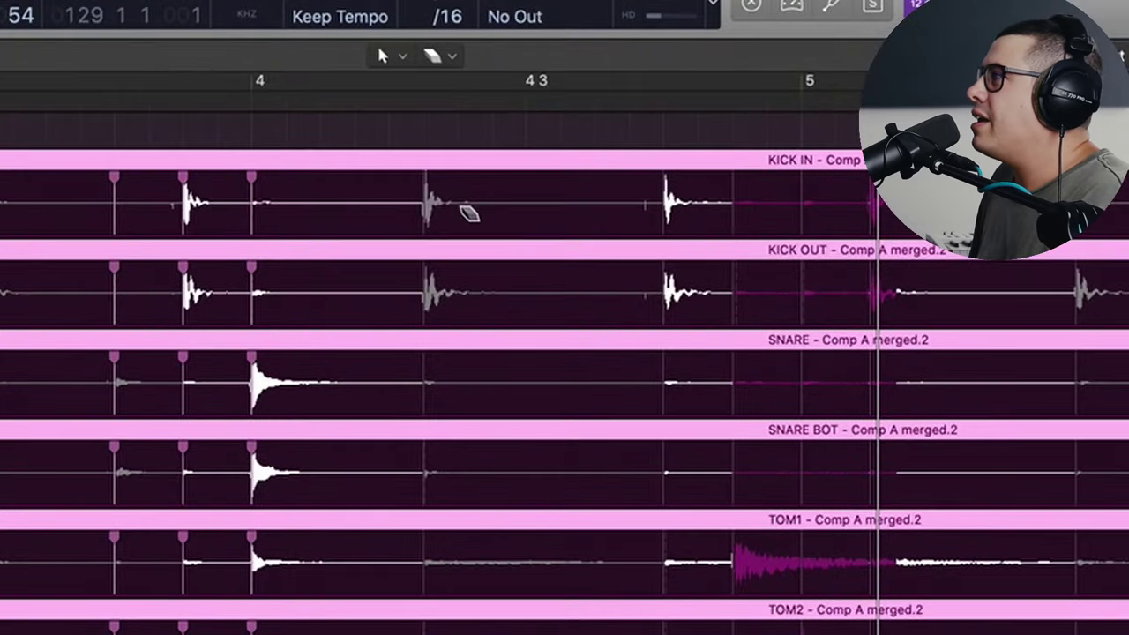
left_click_drag(622, 115, 622, 109)
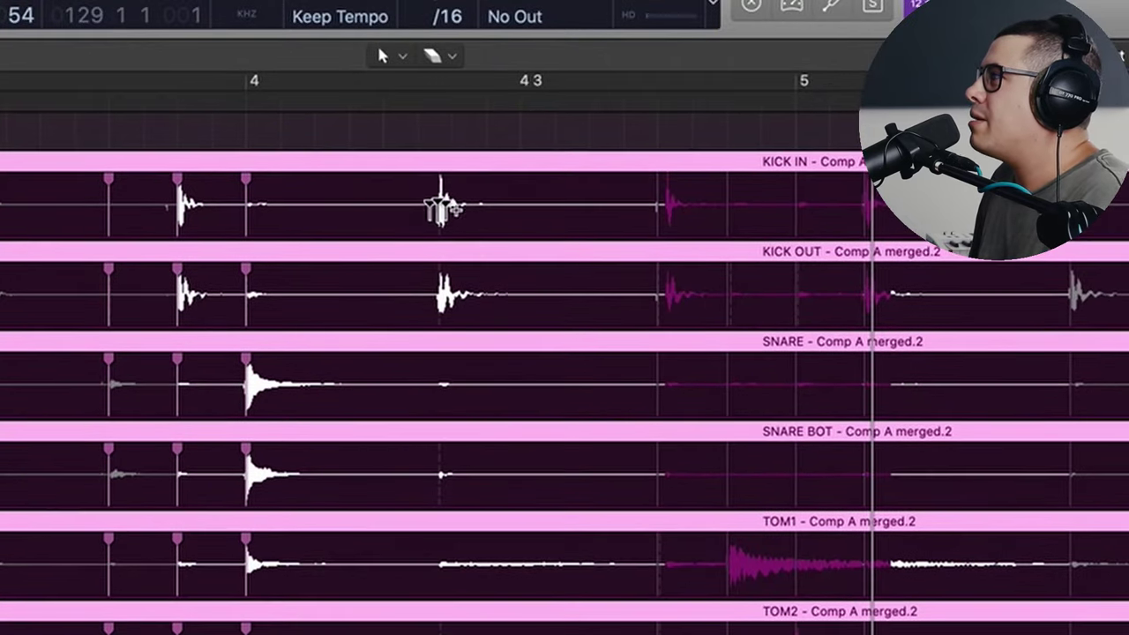
mouse_move(438, 201)
left_mouse_down()
mouse_move(438, 215)
mouse_move(452, 211)
left_mouse_up()
Step: Play back to check the fix, then select all the drum regions
key("space")
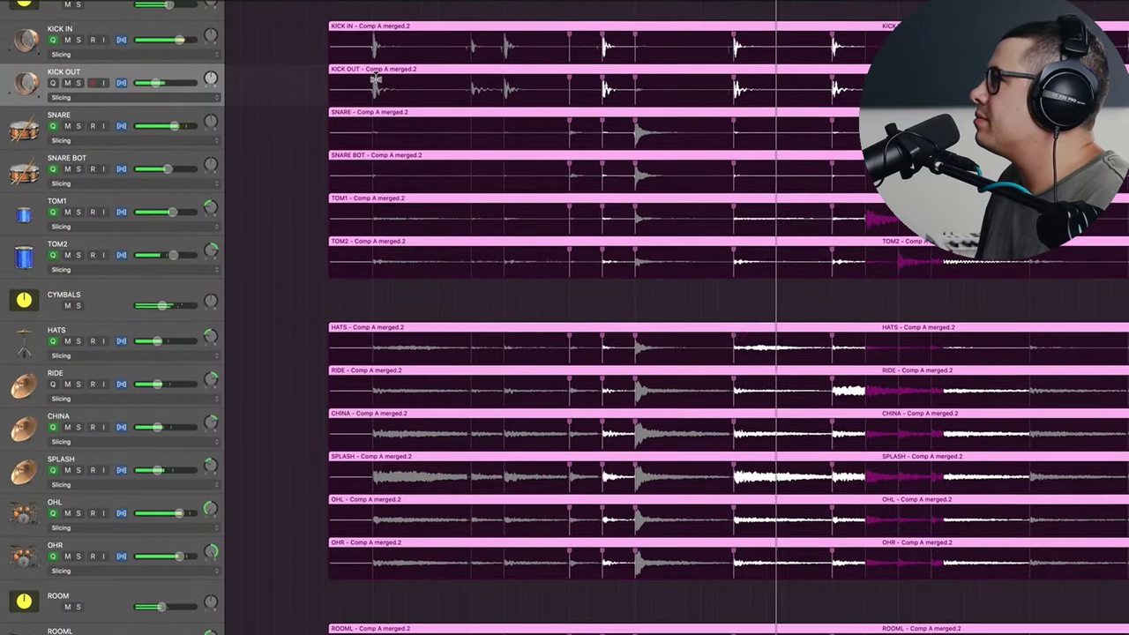
scroll(375, 79, "right", 5)
scroll(676, 318, "right", 2)
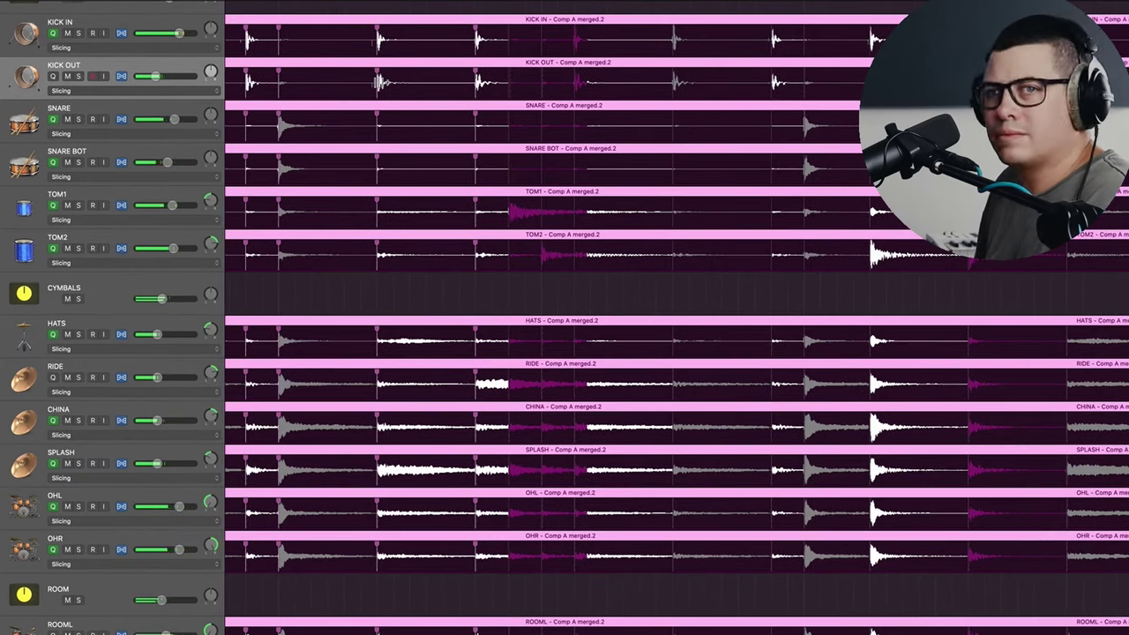
key("super+a")
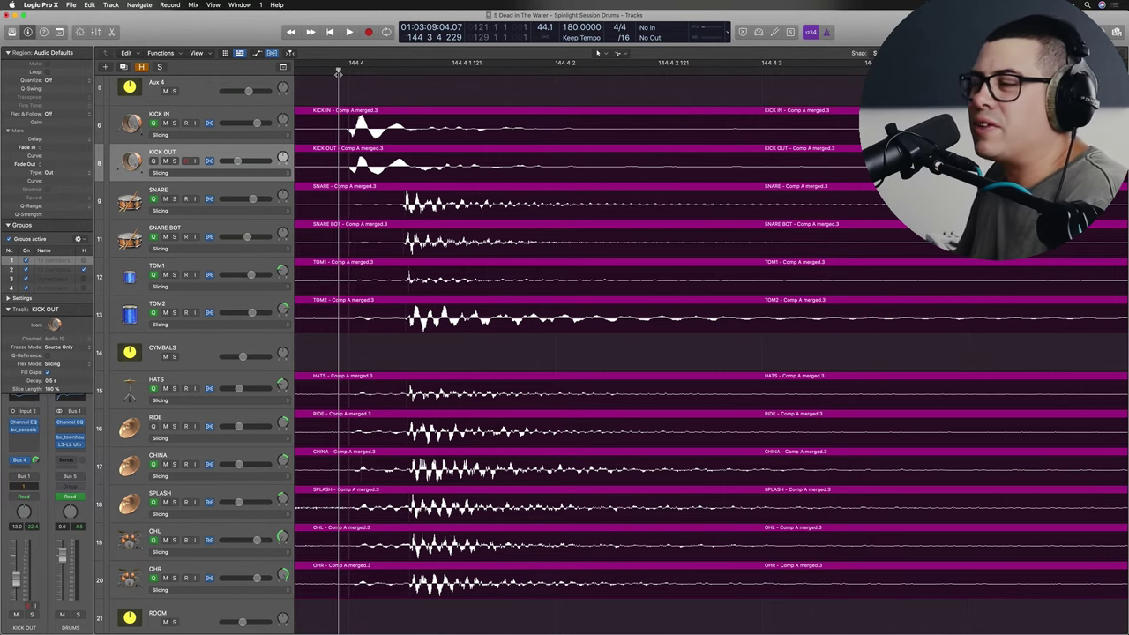
Step: Set the KICK OUT channel to No Group, then flex the snare hit on the grouped drums
key("x")
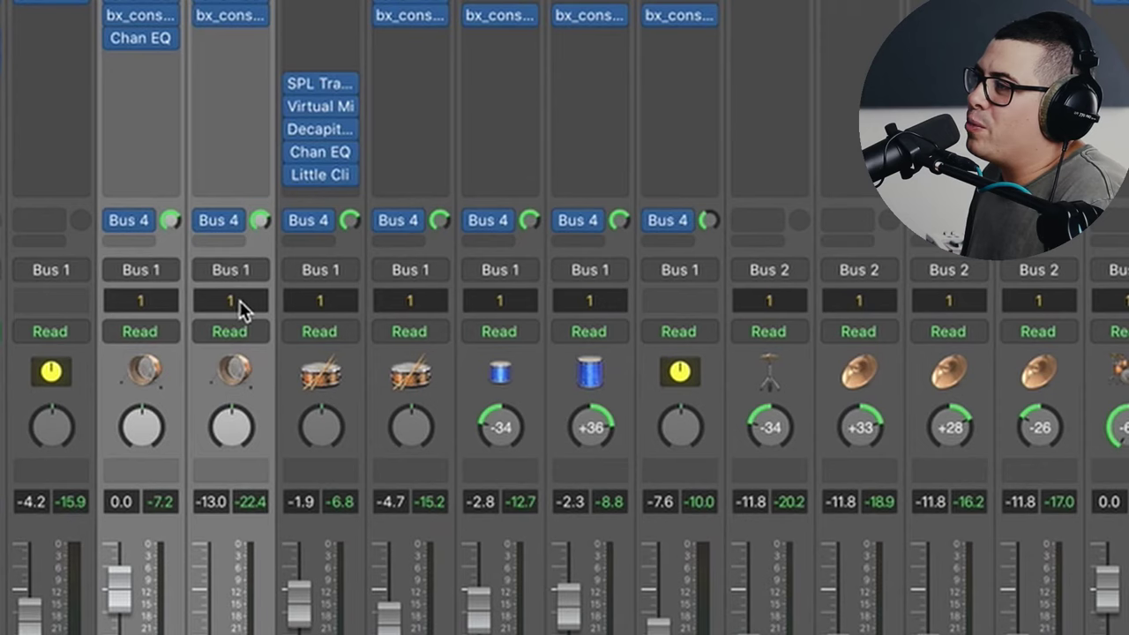
left_click(294, 455)
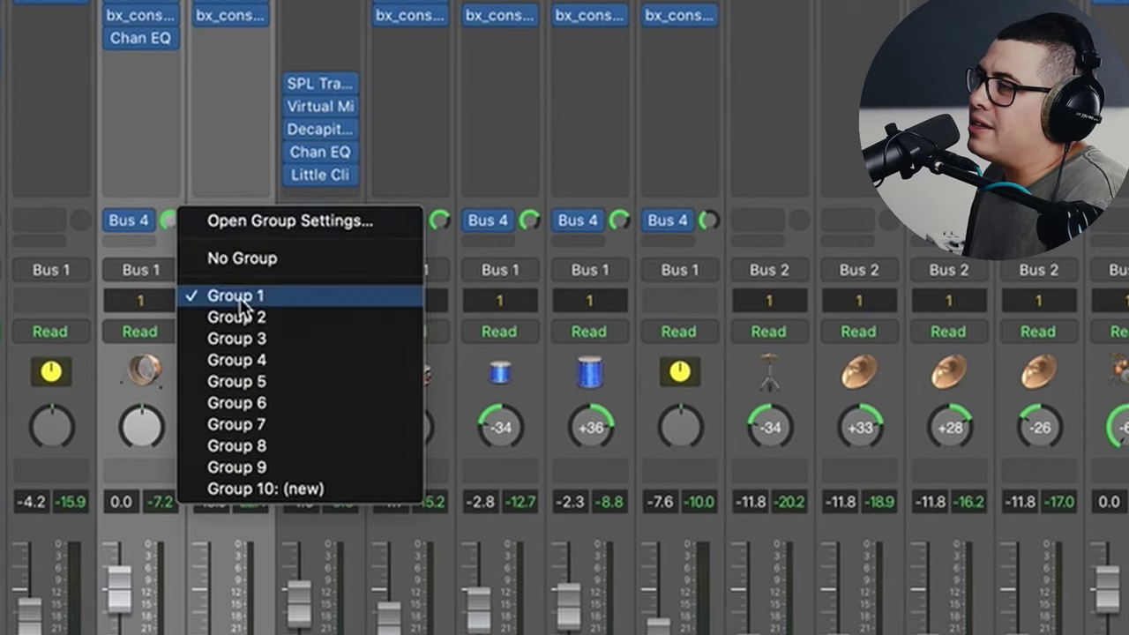
left_click(273, 263)
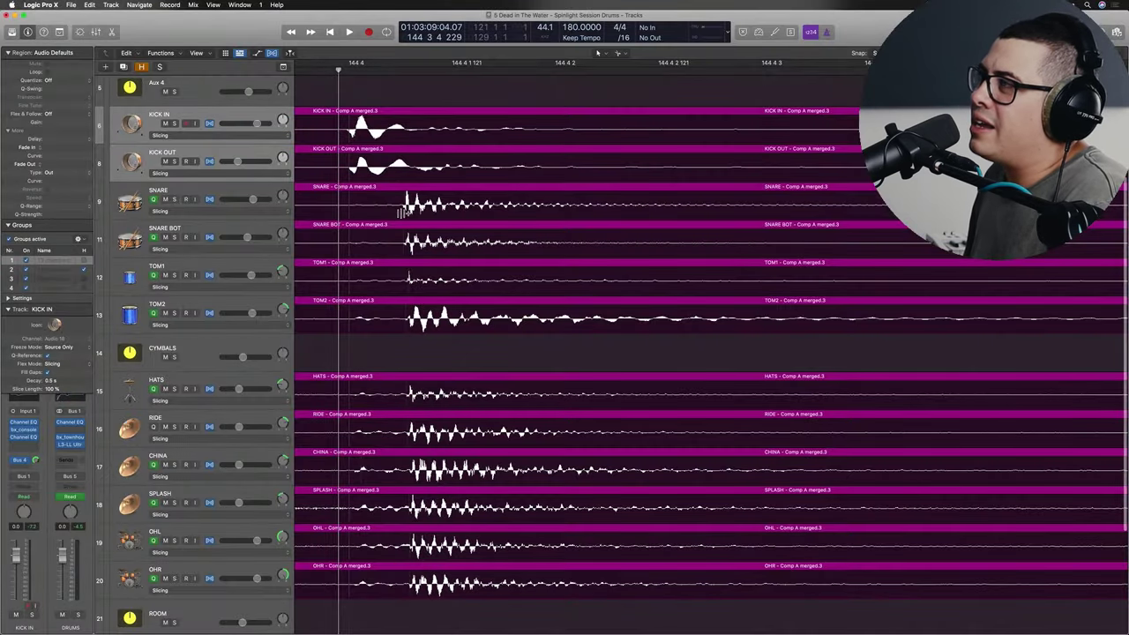
left_click_drag(403, 210, 378, 208)
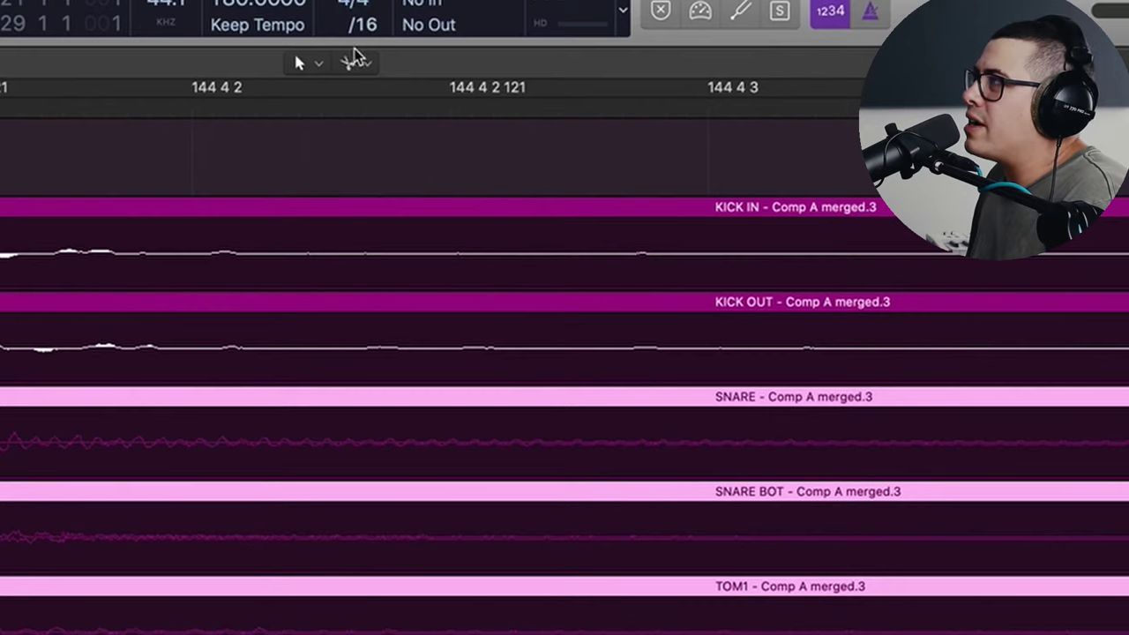
Step: Erase the stray flex marker on the snare and tom regions with the Eraser Tool
left_click(294, 50)
left_click(349, 149)
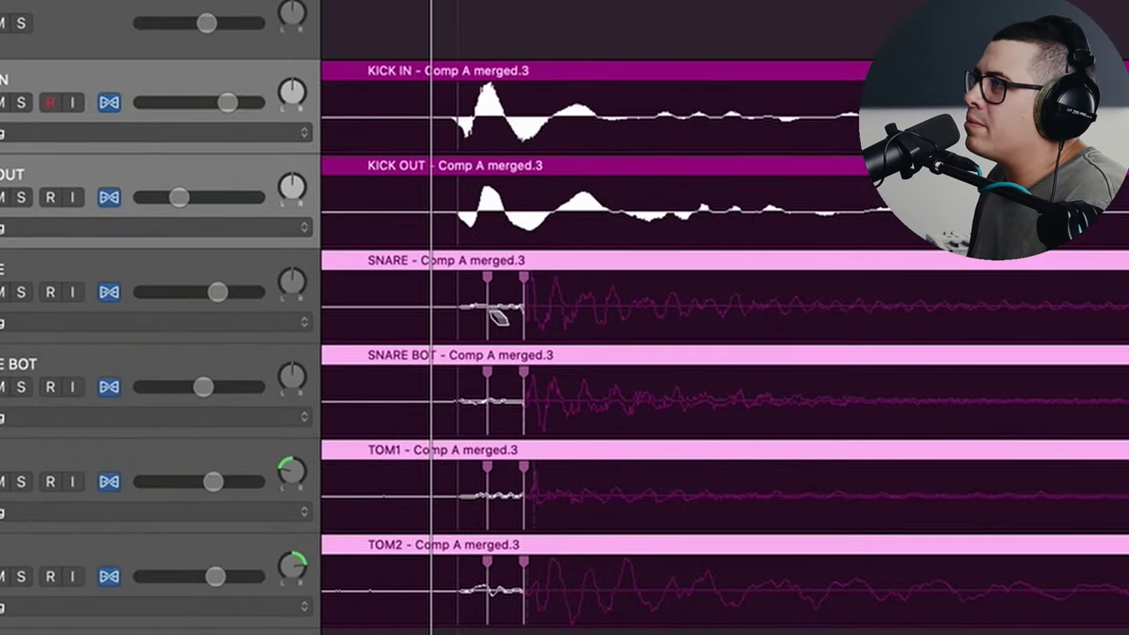
left_click(490, 310)
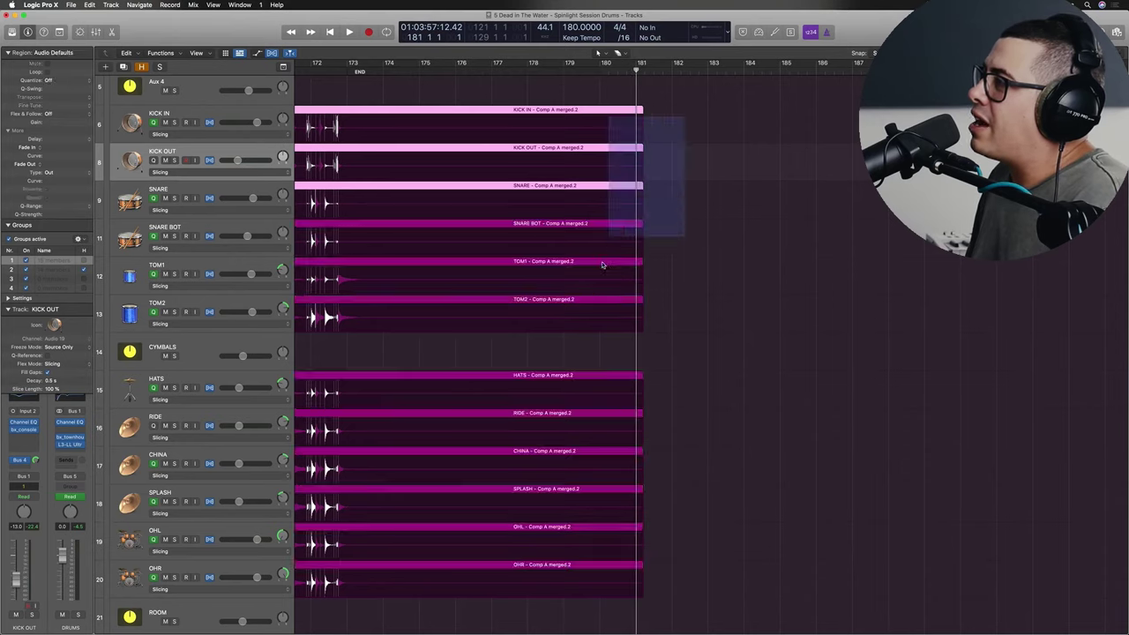
Step: Split all drum regions at the song's end with the Scissors Tool
left_click(617, 53)
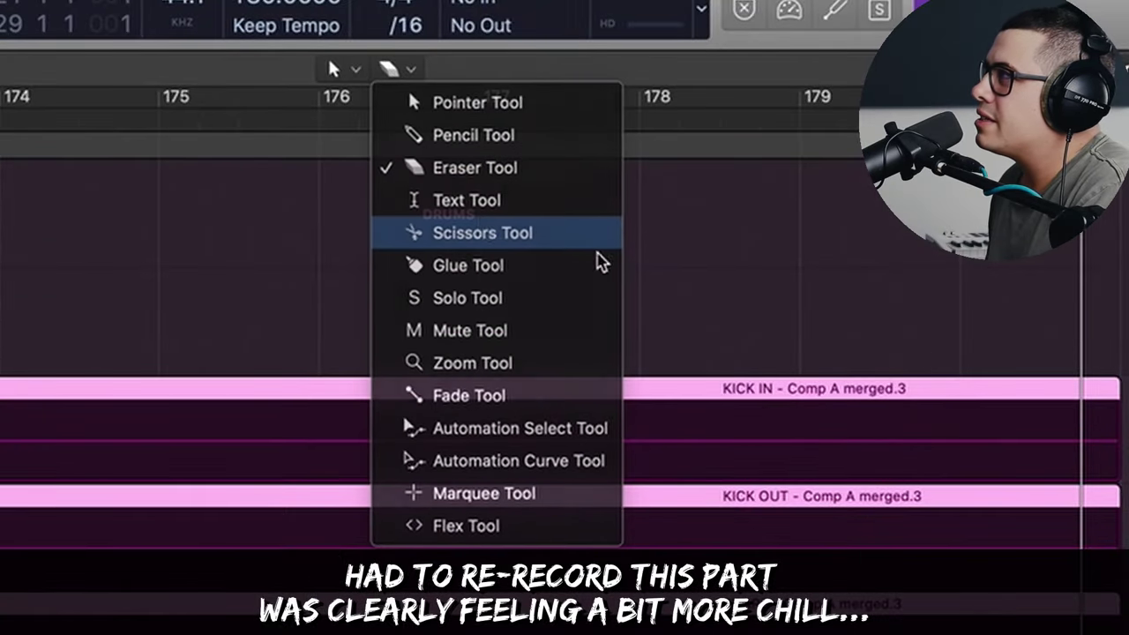
left_click(482, 232)
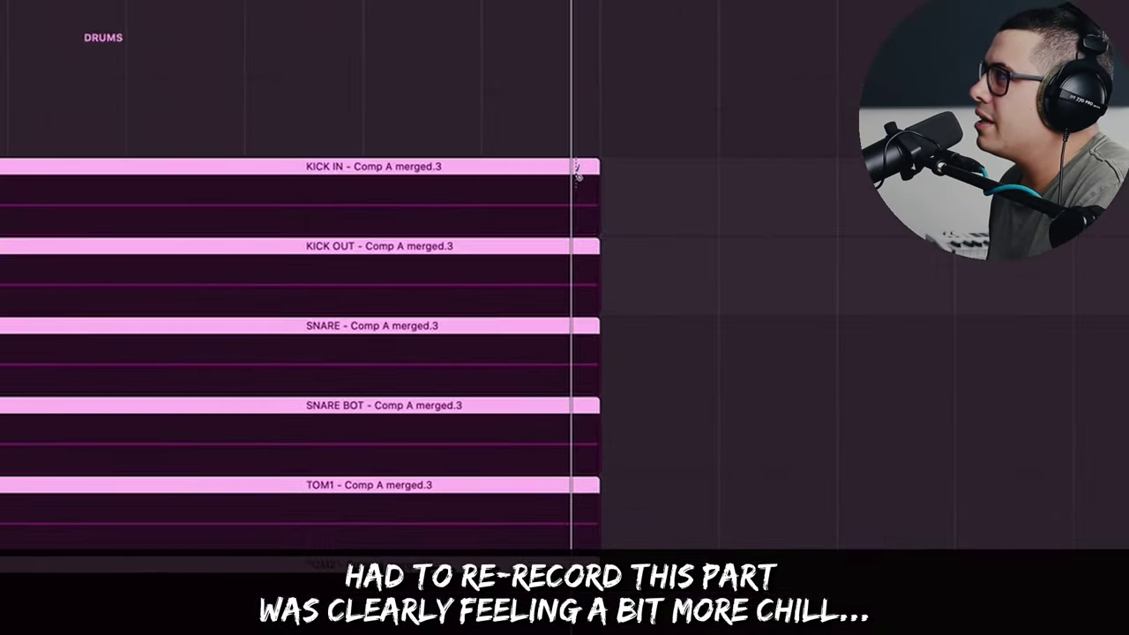
left_click(574, 167)
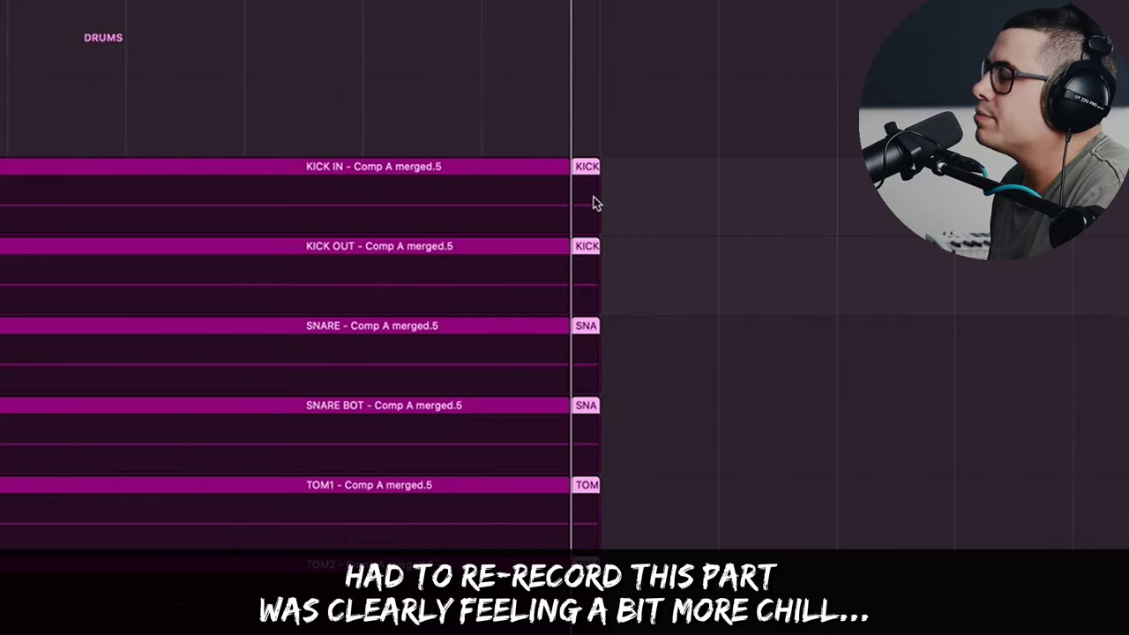
Step: Marquee-select all 30 drum regions and bring up the Edit > Bounce and Join options
left_click_drag(741, 67, 462, 438)
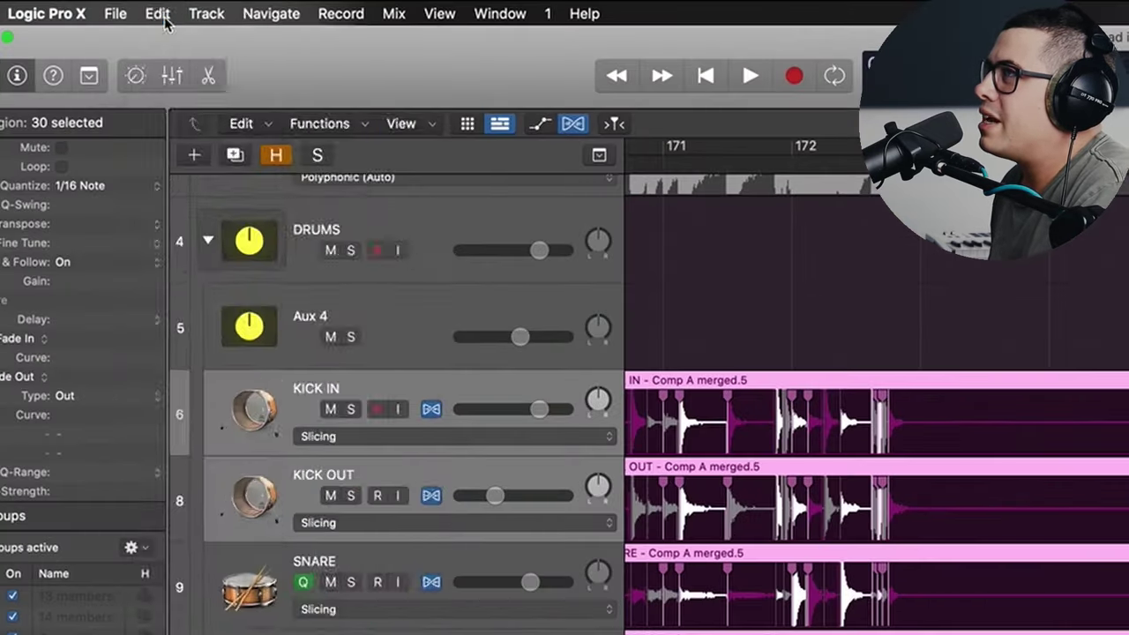
left_click(89, 5)
mouse_move(141, 182)
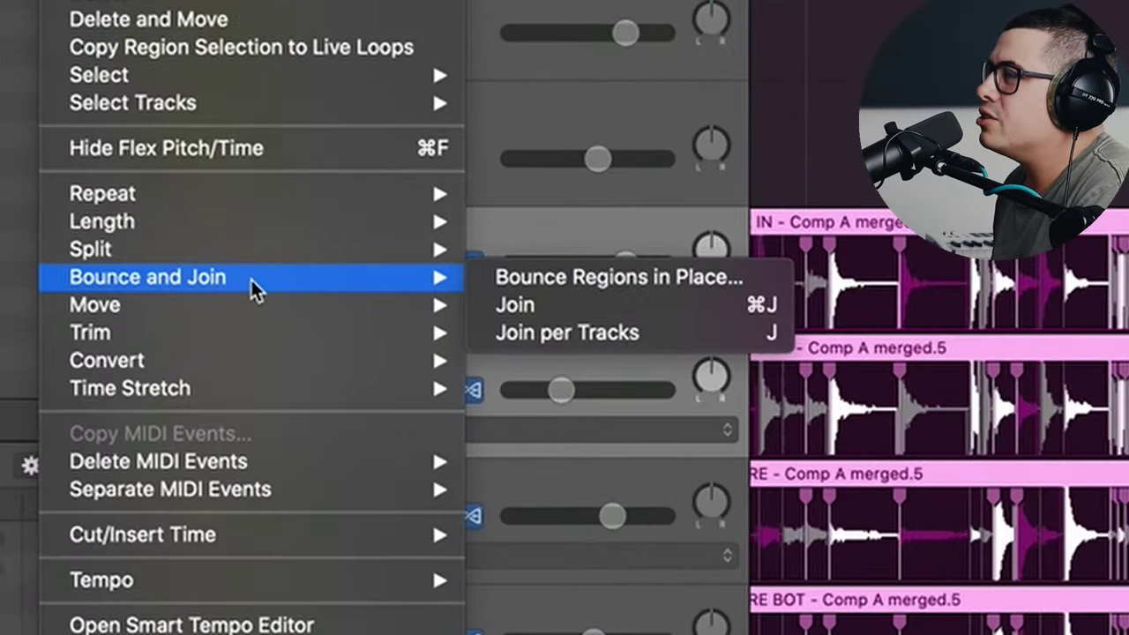
Step: Join the regions per track and confirm creating the new audio files
left_click(646, 332)
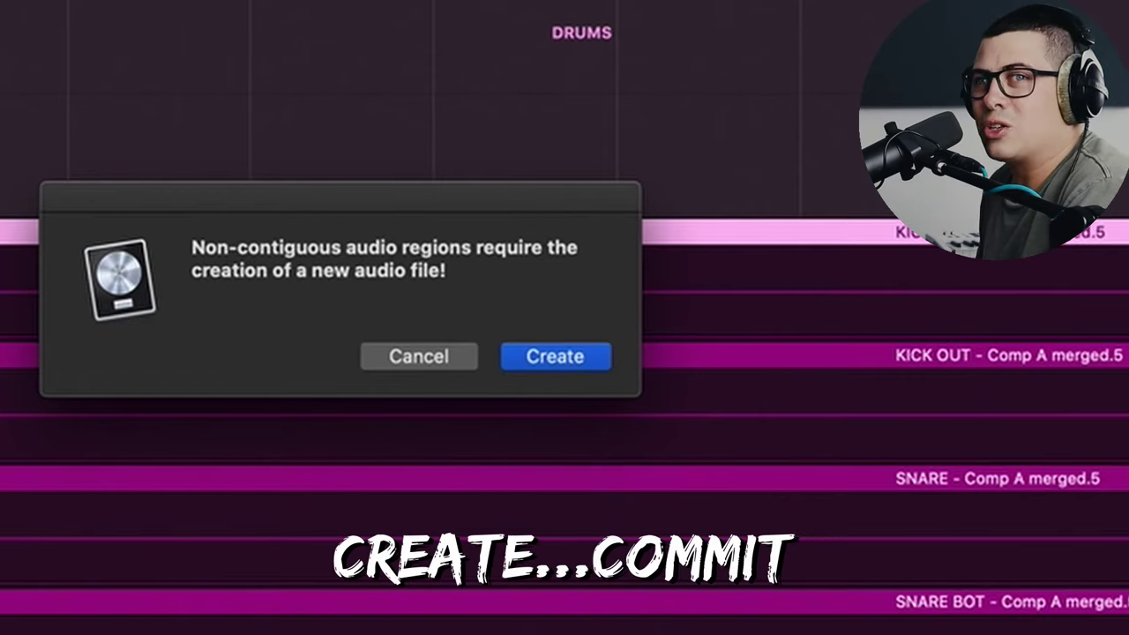
left_click(577, 357)
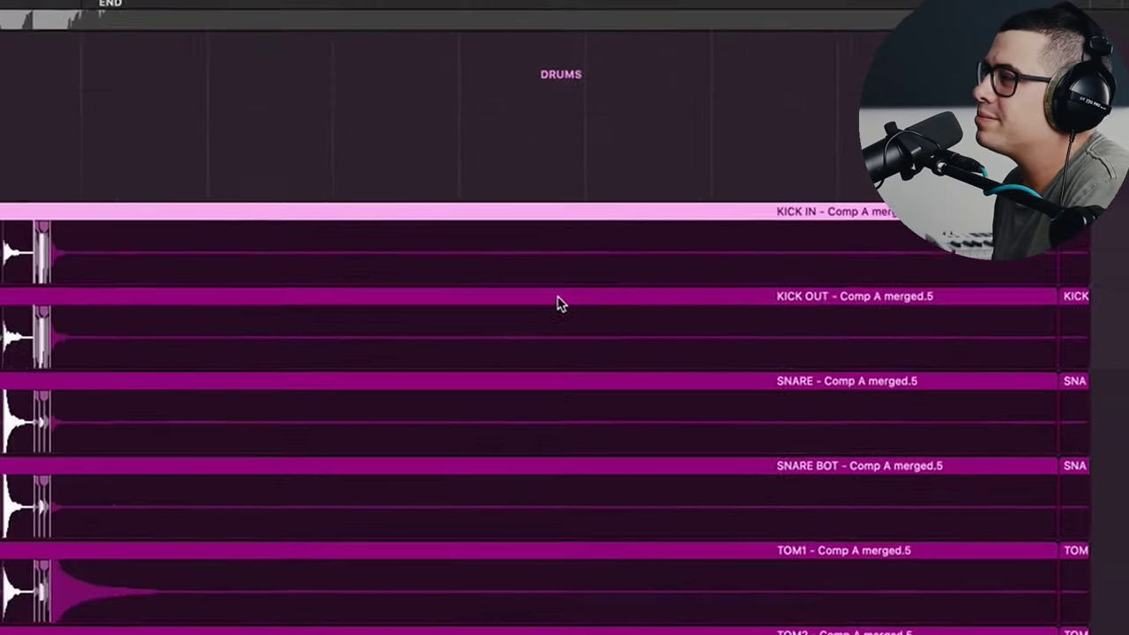